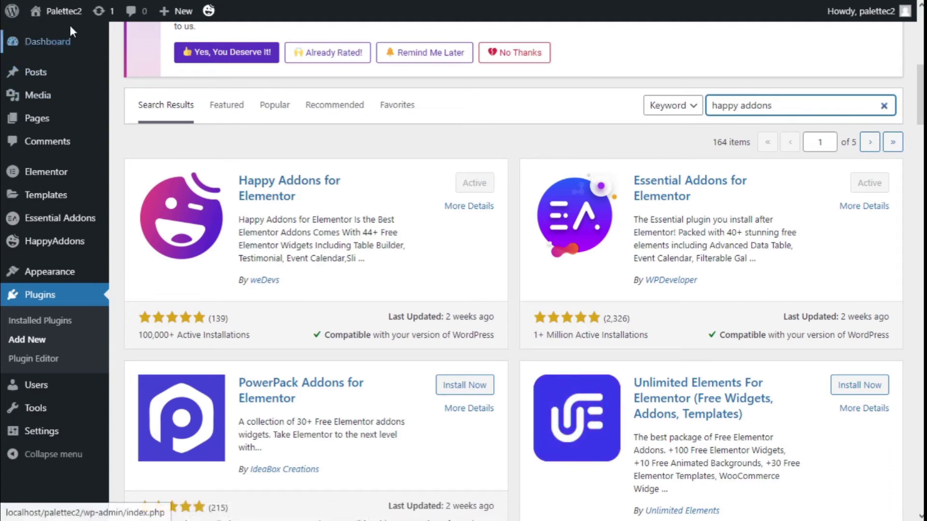
Visit the site's front end and open its home page for editing with Elementor
mouse_move(62, 15)
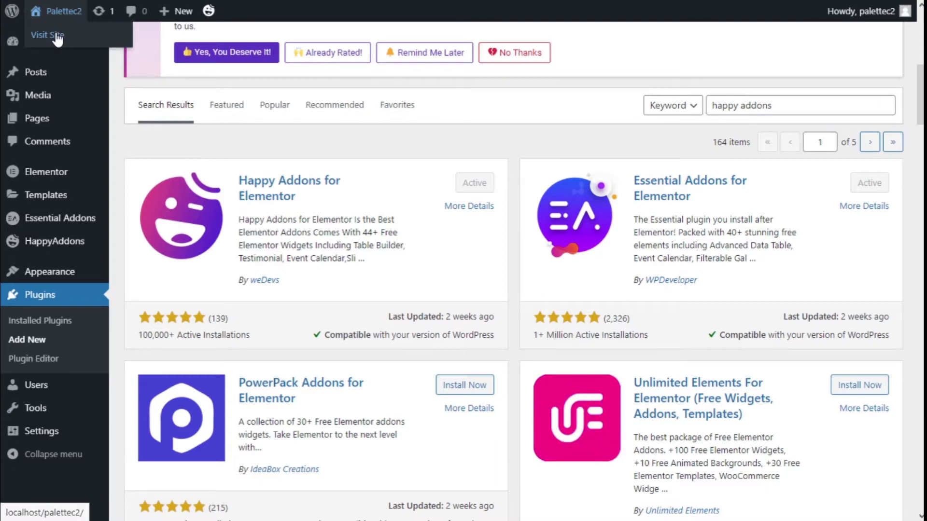
left_click(57, 39)
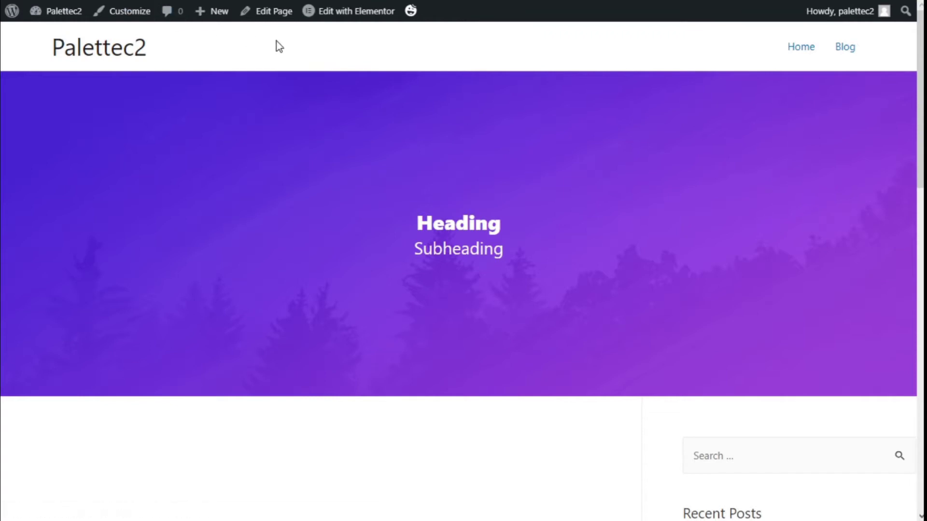
mouse_move(362, 21)
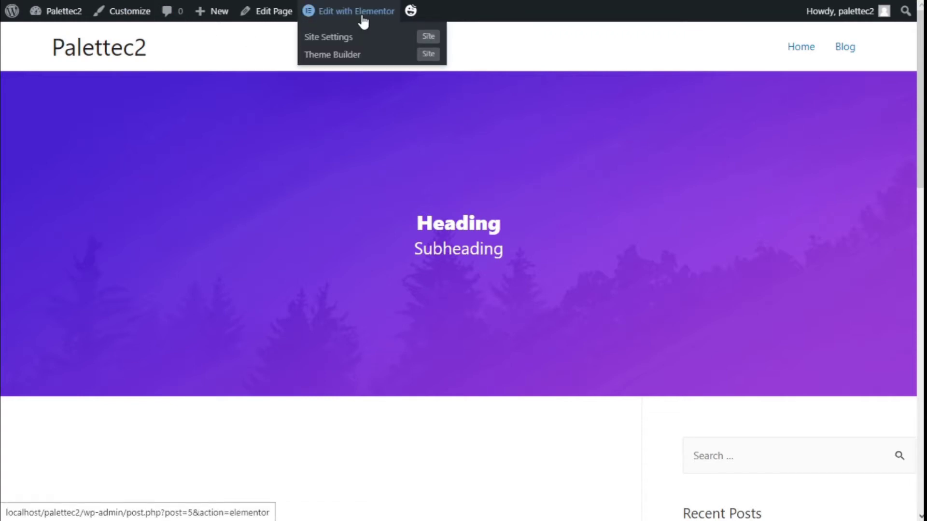
left_click(363, 21)
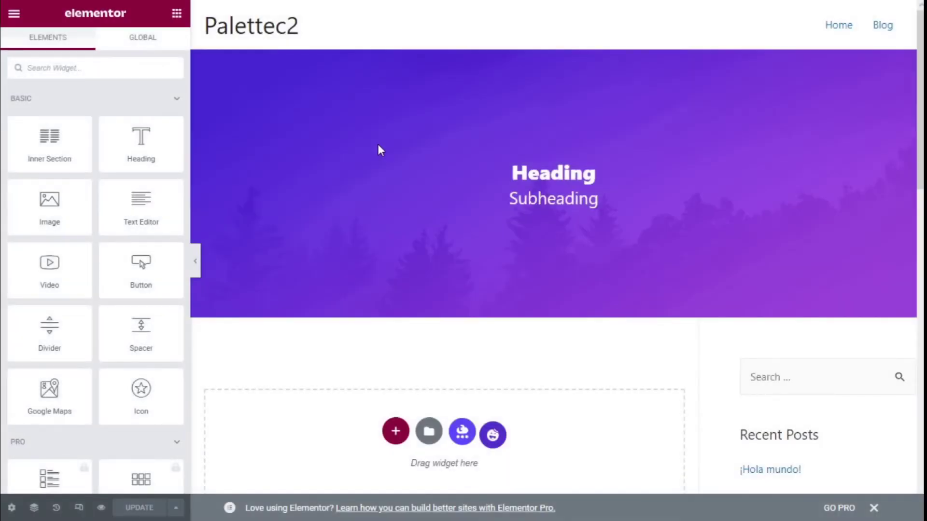
Find the Happy Addons Image Accordion widget, place it in the page's empty drop area, and add one extra accordion item
scroll(380, 150, "down", 3)
left_click(60, 70)
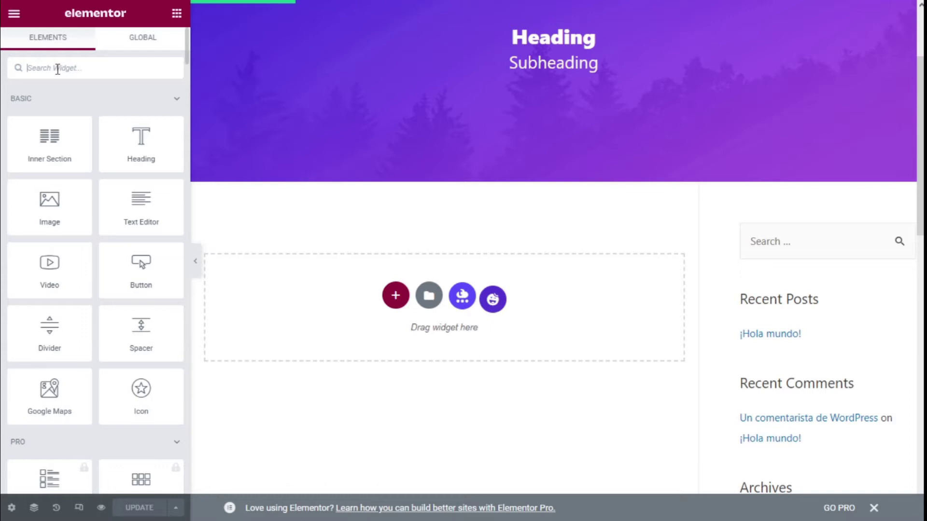
type("image accordion")
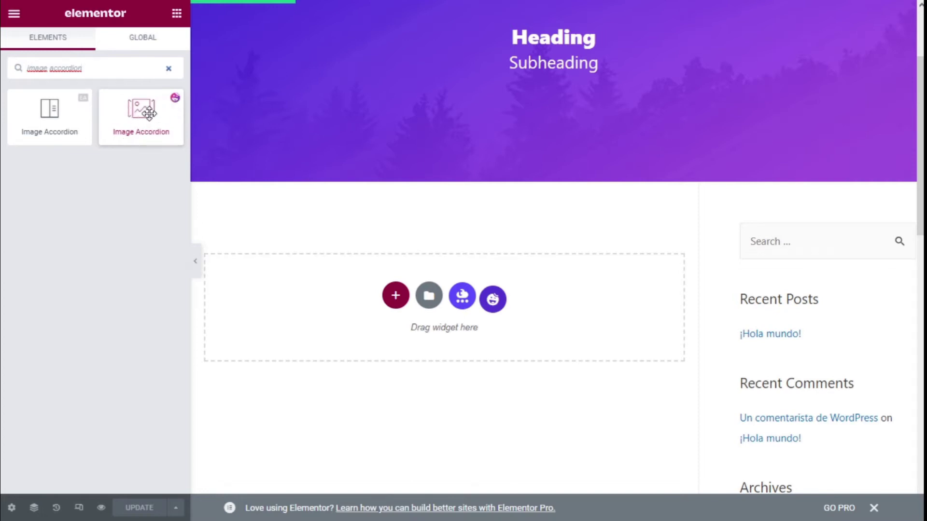
left_click_drag(143, 113, 428, 311)
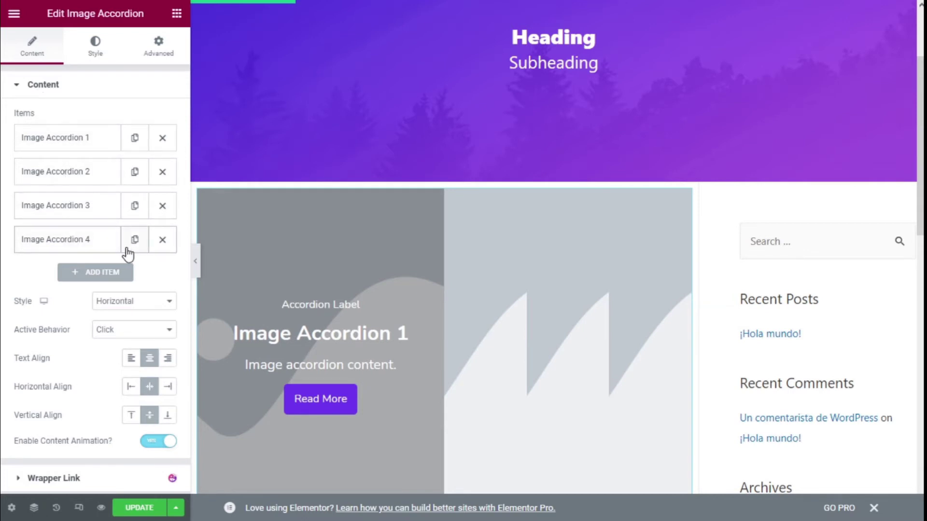
left_click(101, 274)
left_click(100, 275)
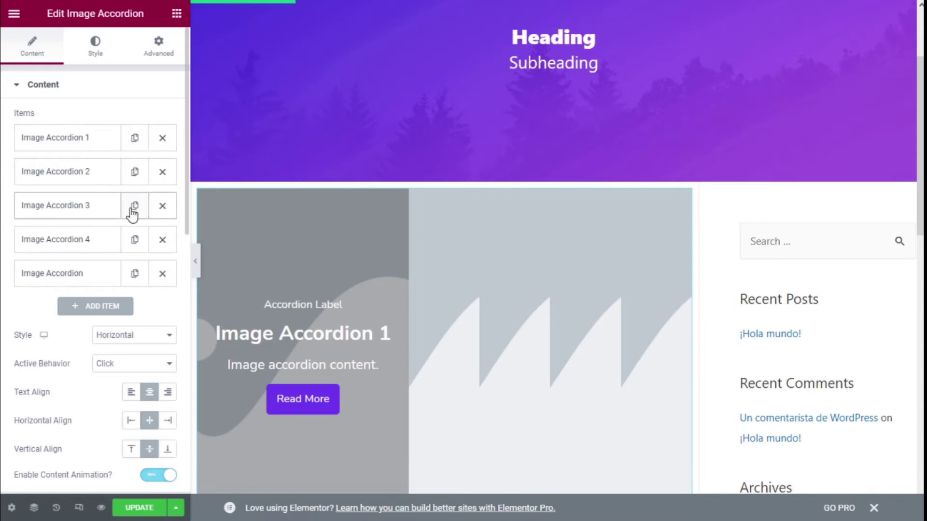
Set the first accordion item's image to paving-stones-1103238_1920.jpg from the media library
left_click(76, 143)
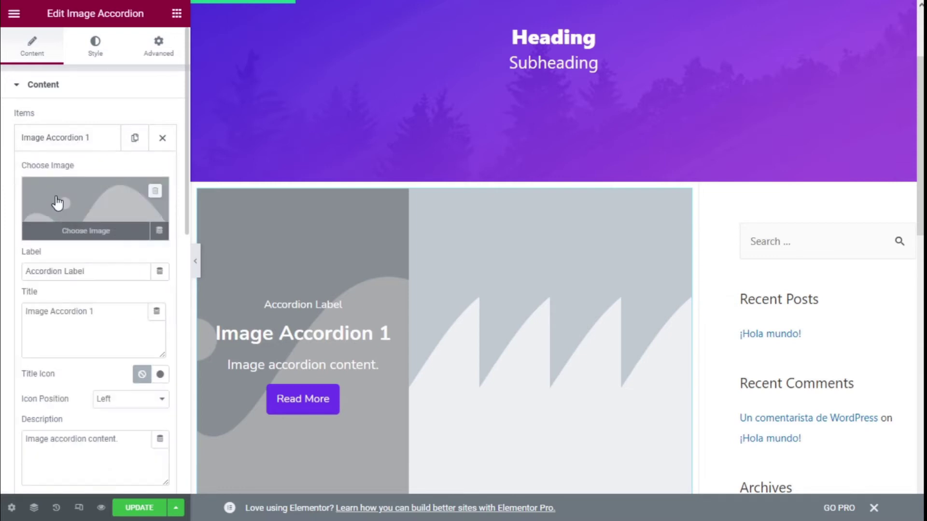
scroll(92, 178, "down", 1)
left_click(78, 152)
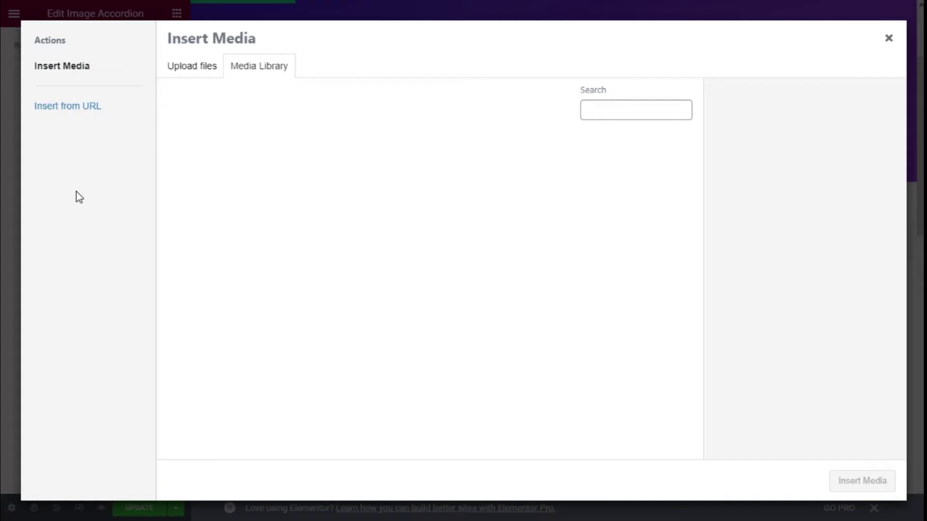
left_click(356, 214)
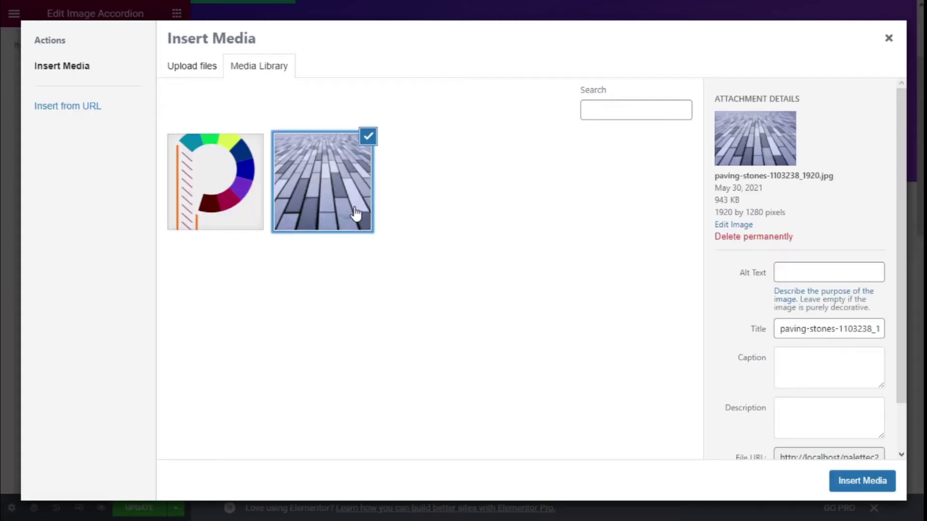
left_click(876, 487)
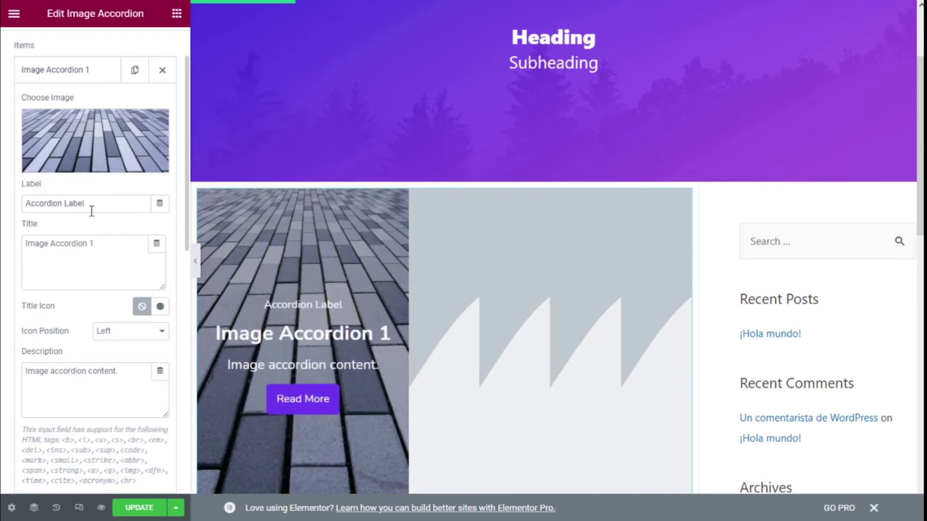
Change the first accordion item's label to "Accordion Label 2" and its title to "Image Accordion 3"
left_click(84, 204)
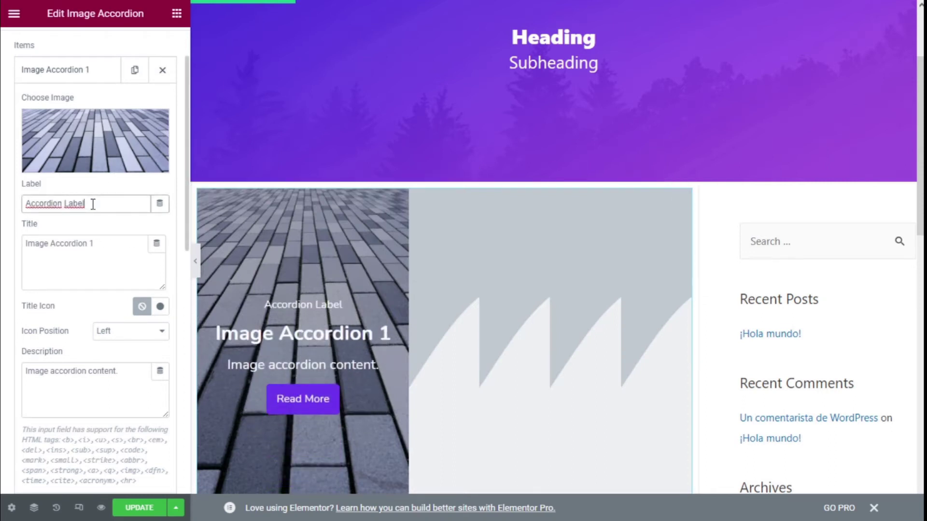
type("2")
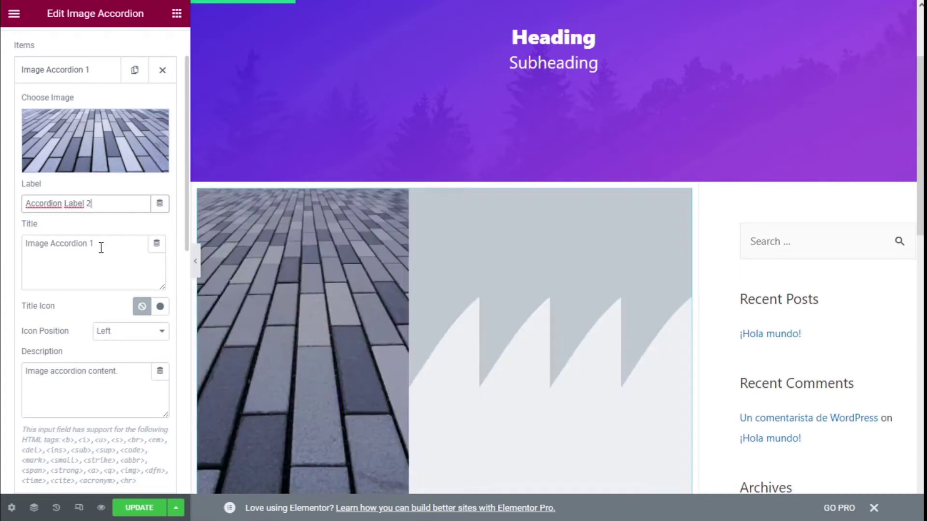
left_click(102, 249)
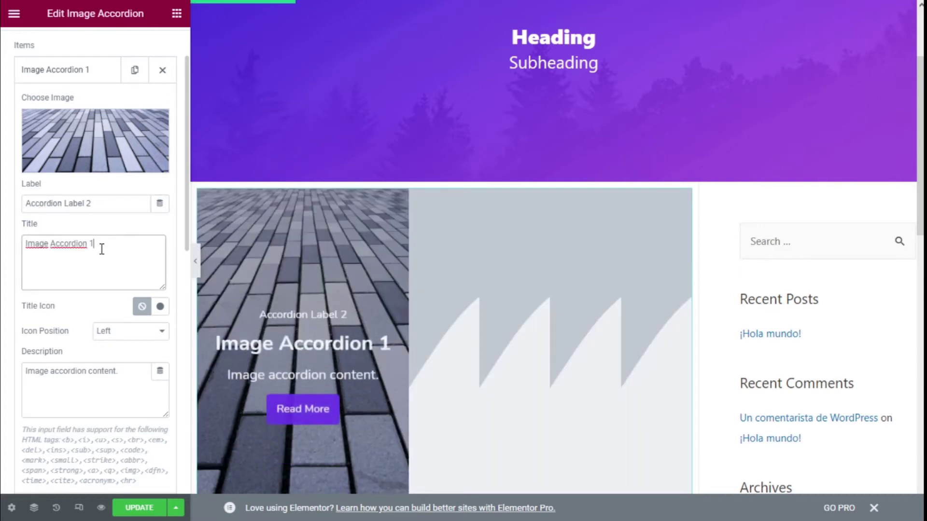
key("BackSpace")
type("3")
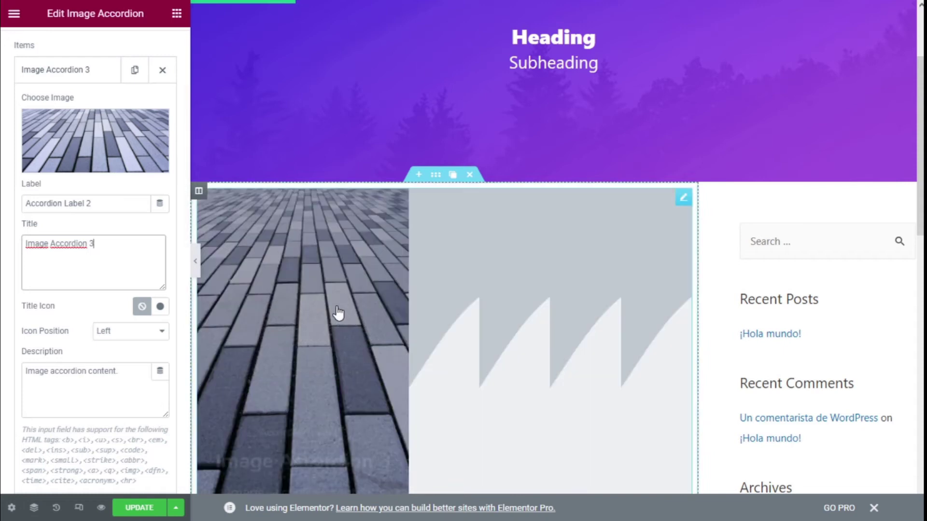
Give the first accordion item the Building title icon and set the icon position to Right
scroll(160, 250, "down", 2)
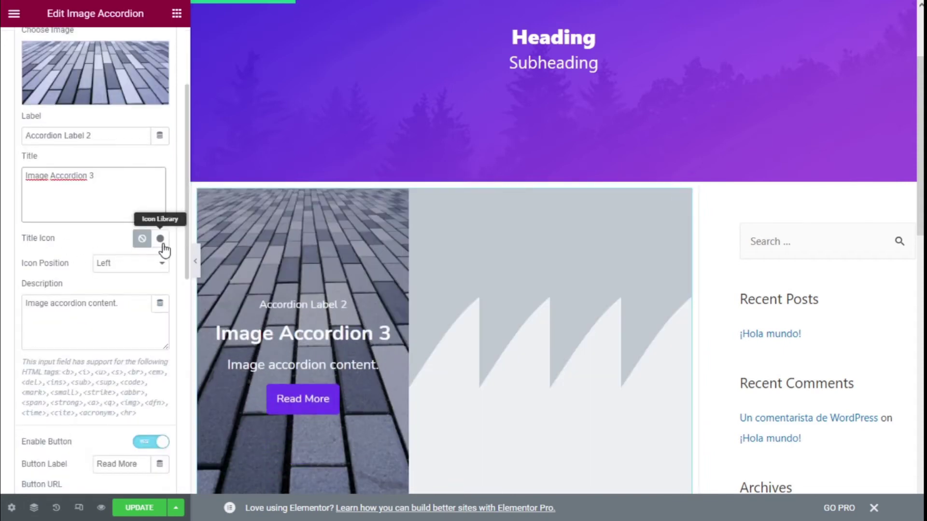
left_click(161, 242)
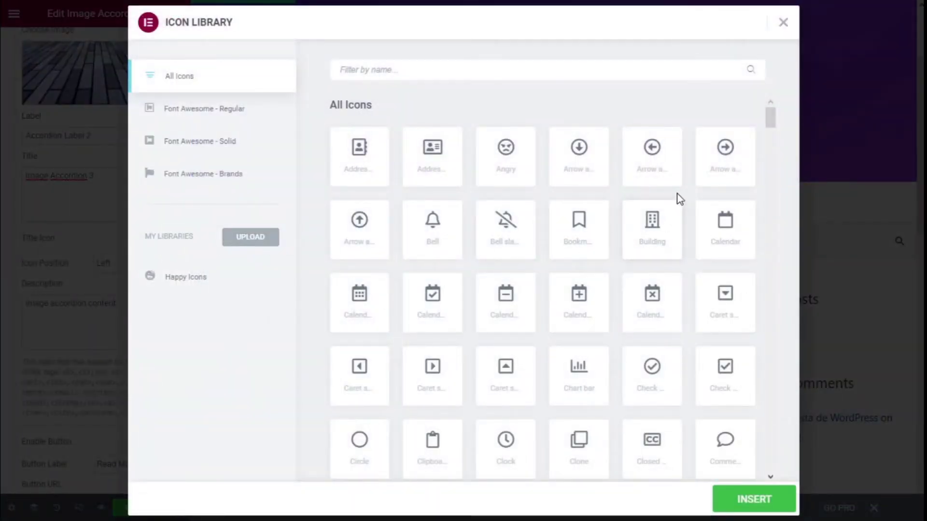
left_click(651, 234)
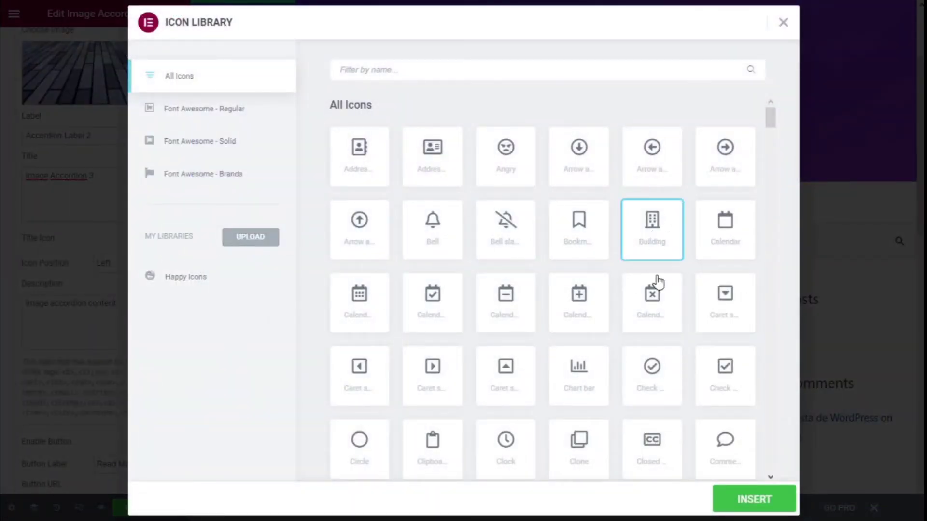
left_click(753, 499)
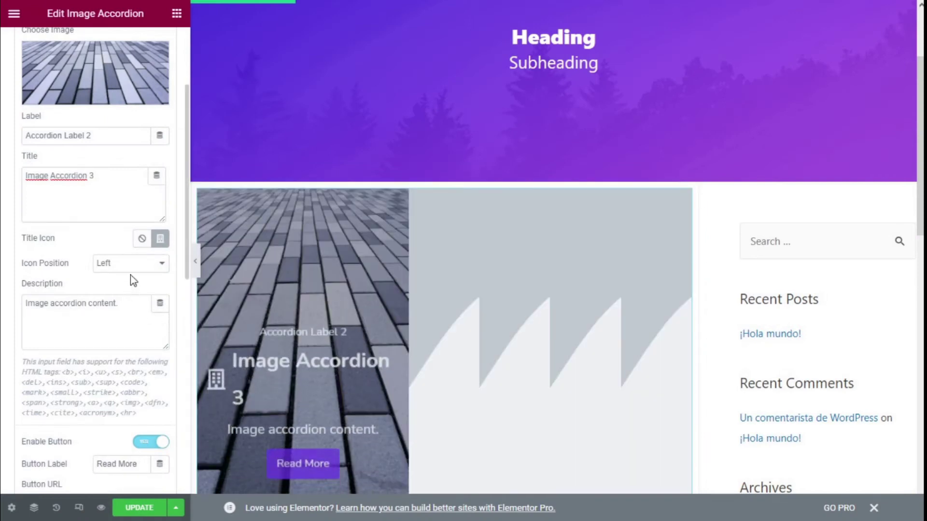
left_click(132, 268)
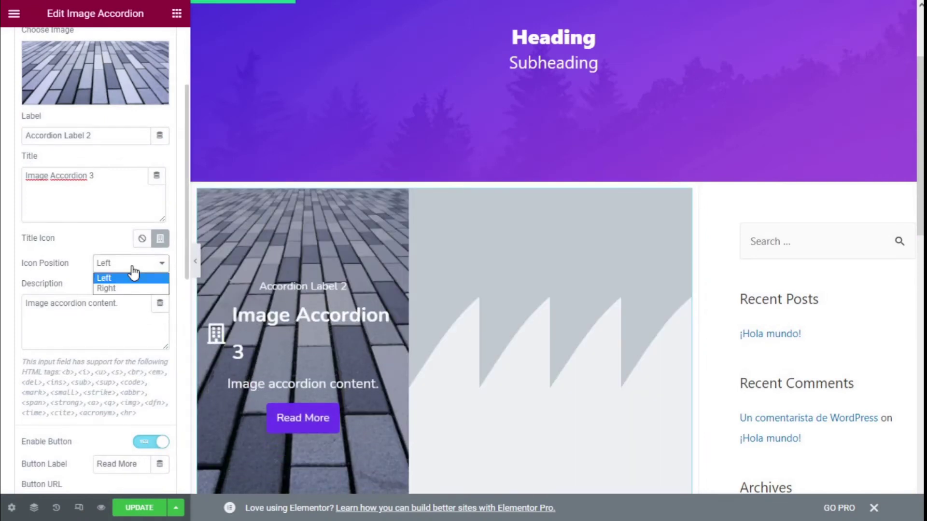
left_click(131, 288)
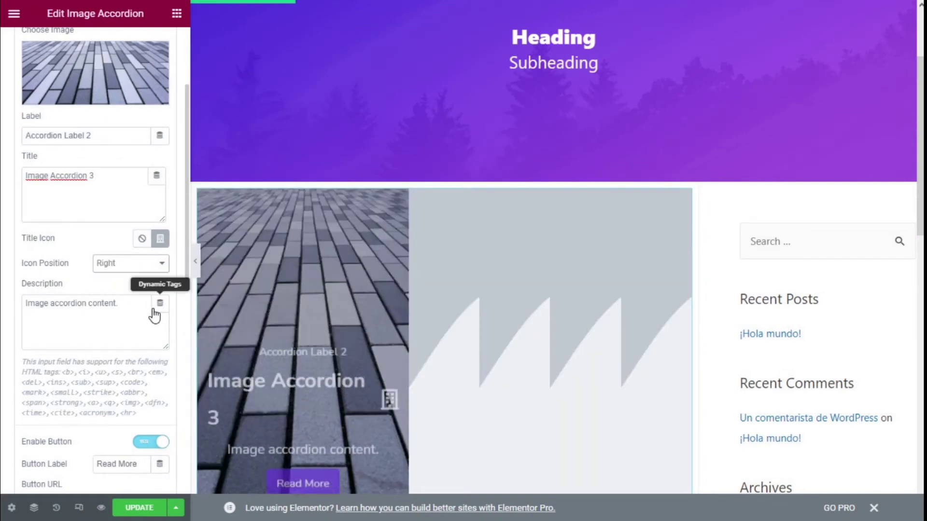
Replace the first accordion item's description text with "Description"
scroll(96, 271, "down", 3)
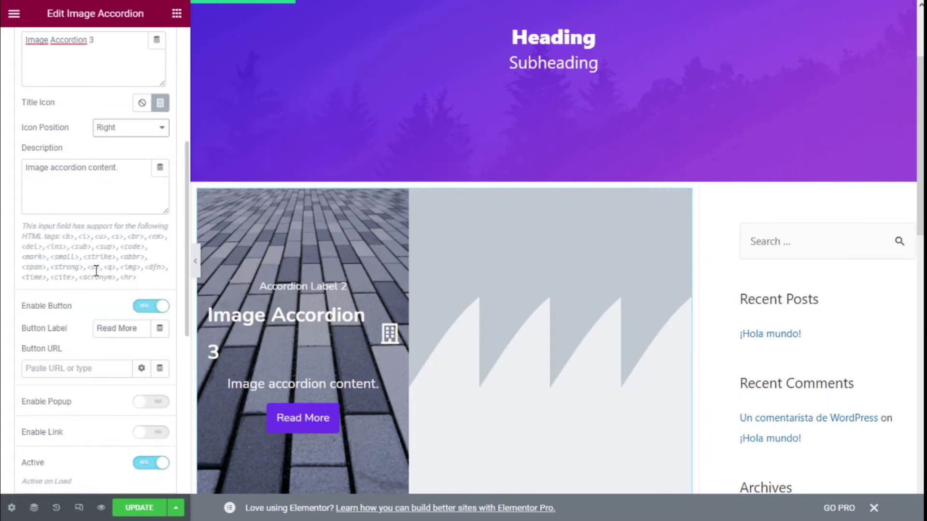
left_click(123, 174)
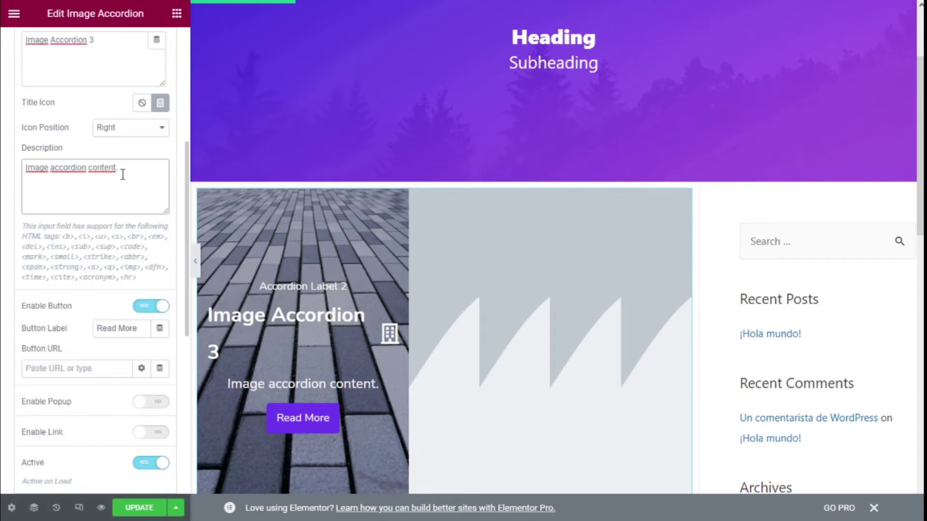
key("BackSpace")
key("BackSpace")
key("BackSpace")
key("BackSpace")
key("BackSpace")
key("BackSpace")
key("BackSpace")
key("BackSpace")
key("BackSpace")
key("BackSpace")
key("BackSpace")
key("BackSpace")
key("BackSpace")
key("BackSpace")
key("BackSpace")
key("BackSpace")
key("BackSpace")
key("BackSpace")
key("BackSpace")
key("BackSpace")
key("BackSpace")
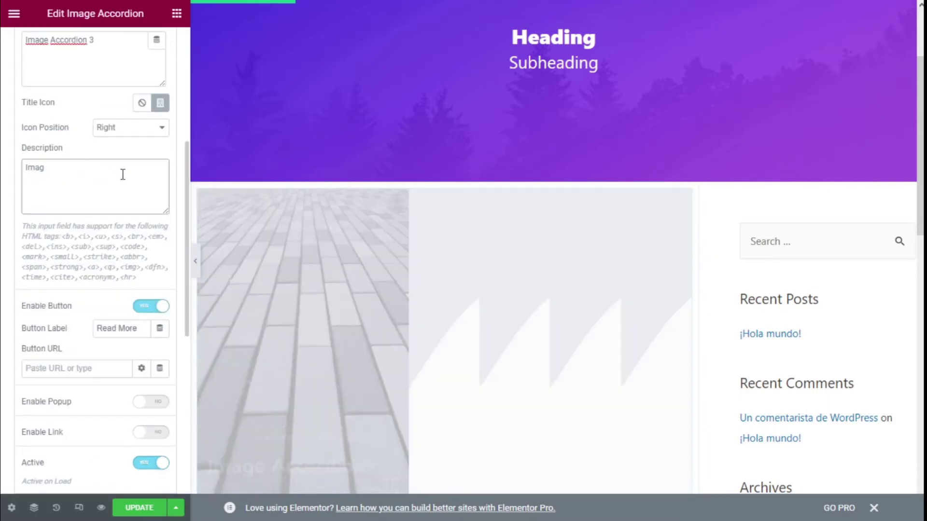
type("Descrip")
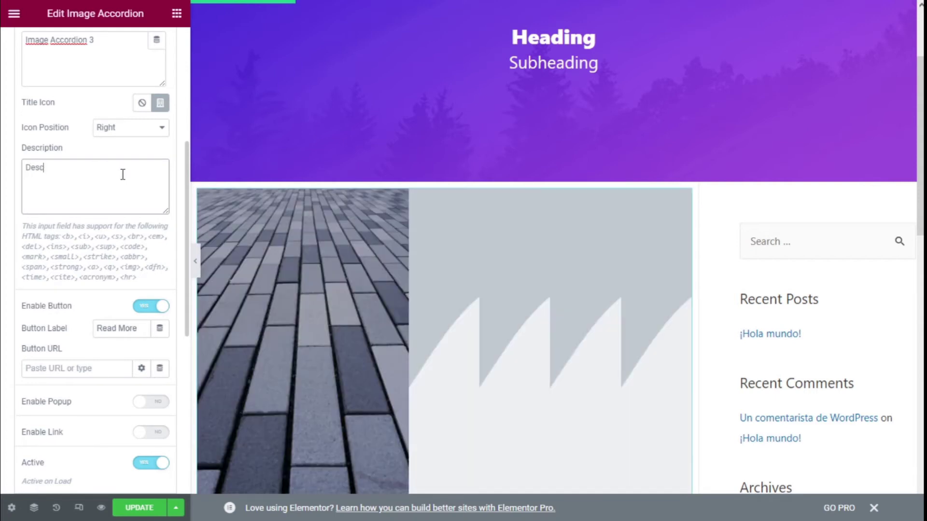
type("tion")
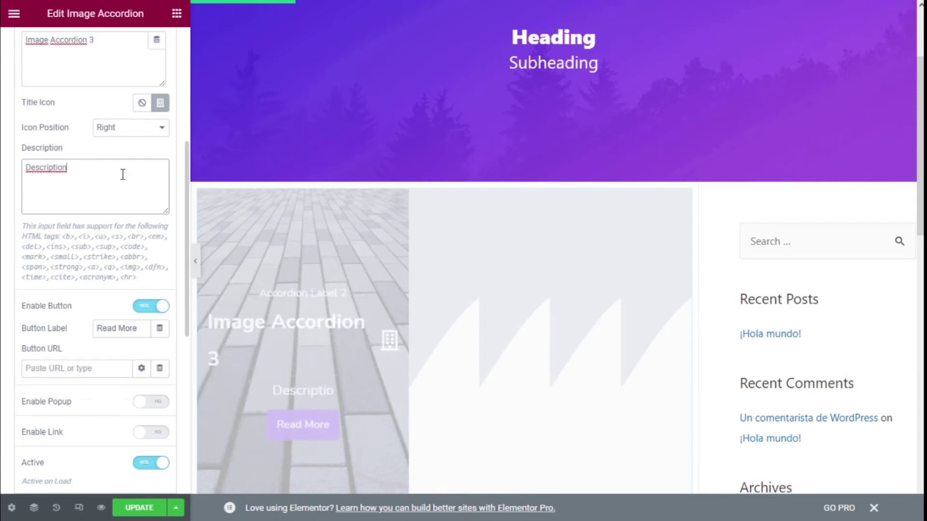
Switch the first accordion item's button off and back on, and set its label to "Button"
scroll(178, 207, "down", 3)
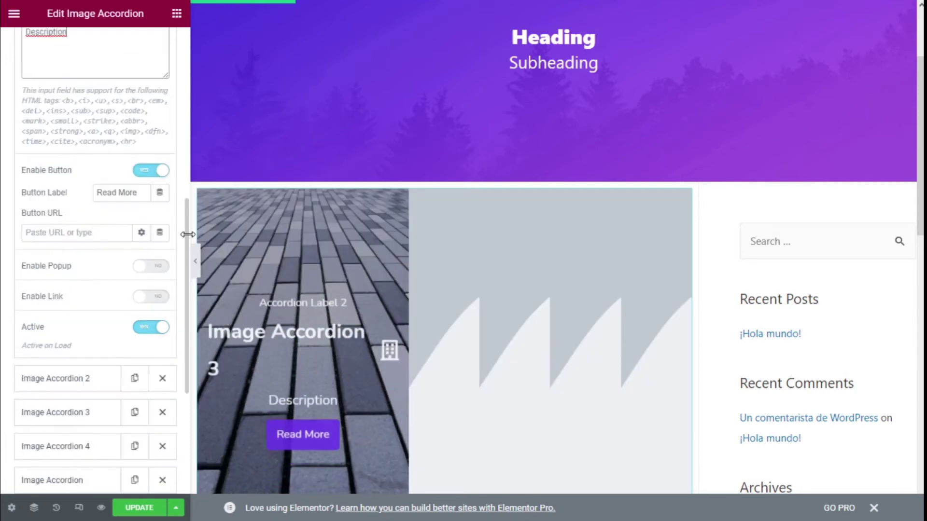
left_click(144, 175)
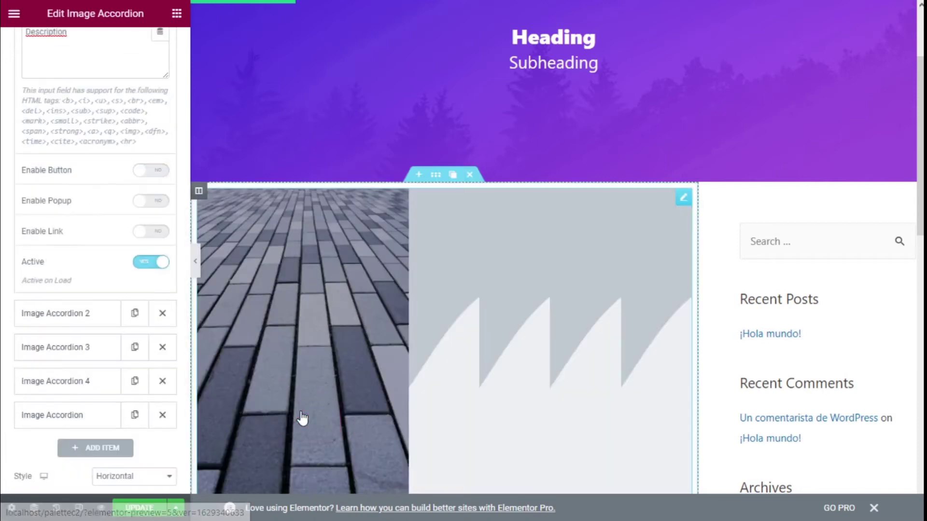
left_click(154, 173)
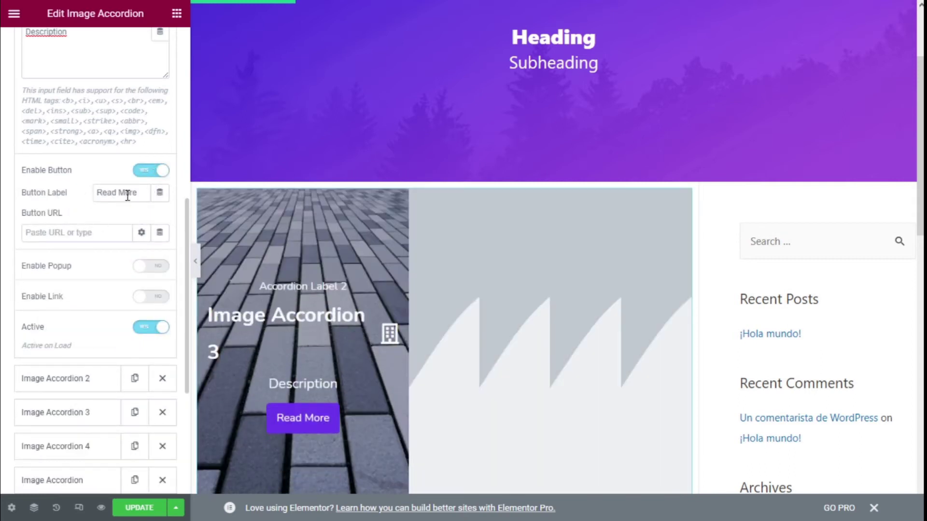
left_click(134, 193)
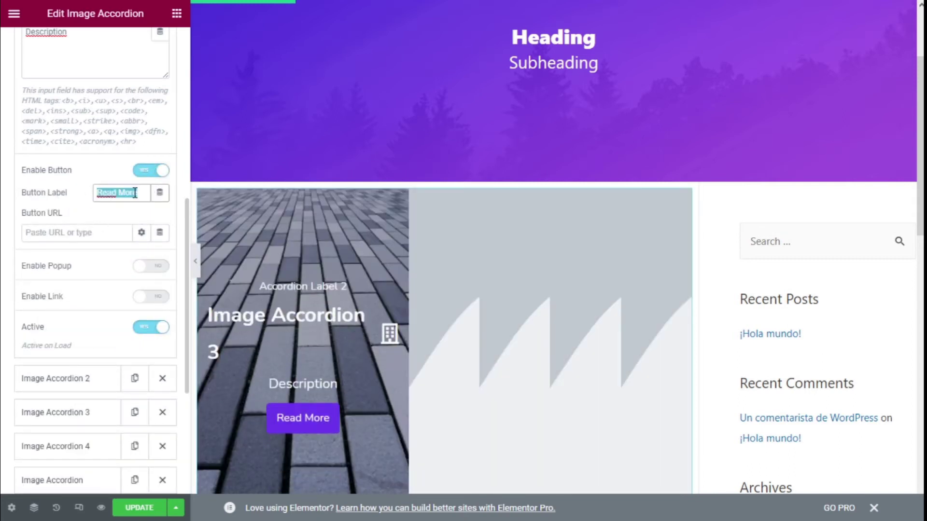
type("Button")
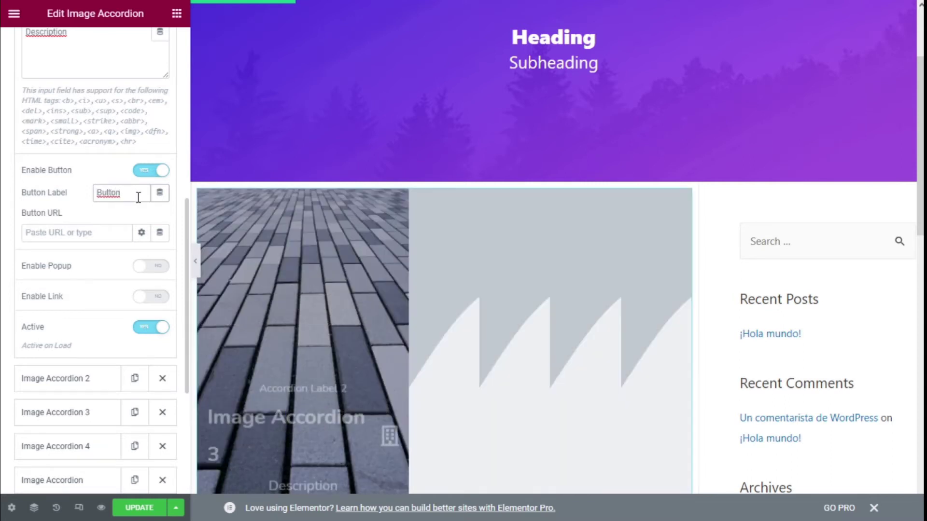
Leave the button URL empty and enable the popup for the first accordion item
left_click(81, 235)
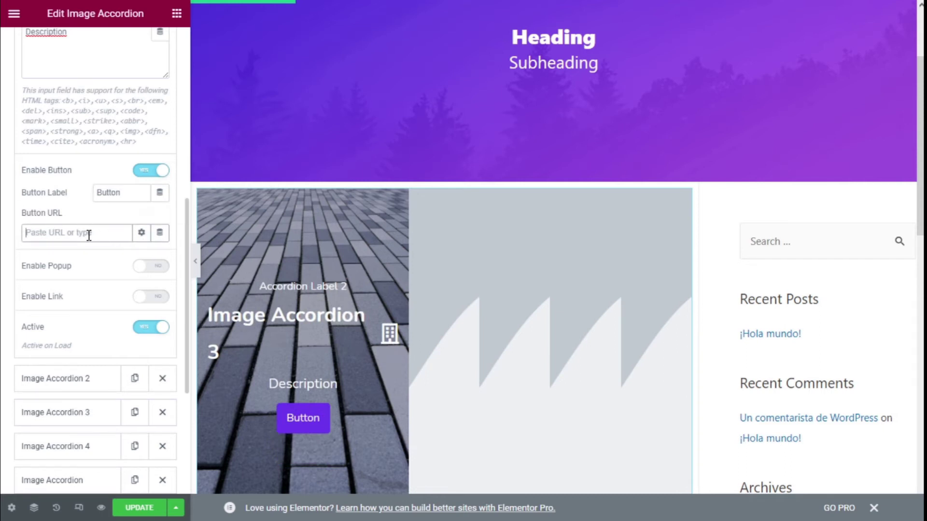
scroll(119, 244, "down", 2)
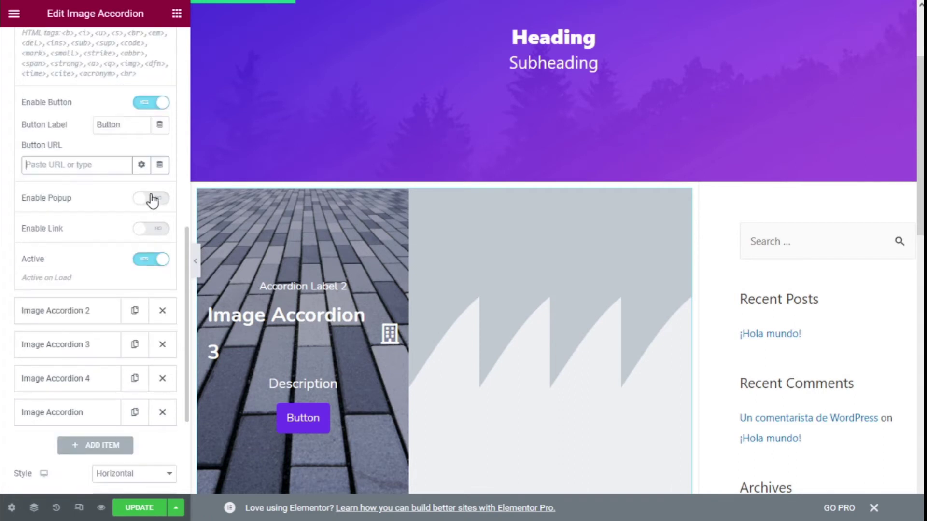
left_click(159, 202)
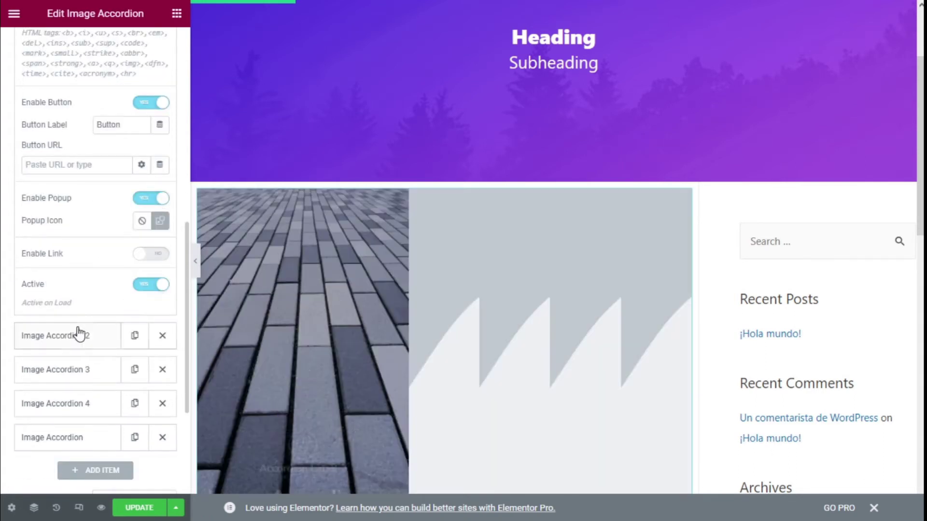
Clear the first accordion item's popup icon and replace it with the calendar icon containing a check mark
left_click(158, 223)
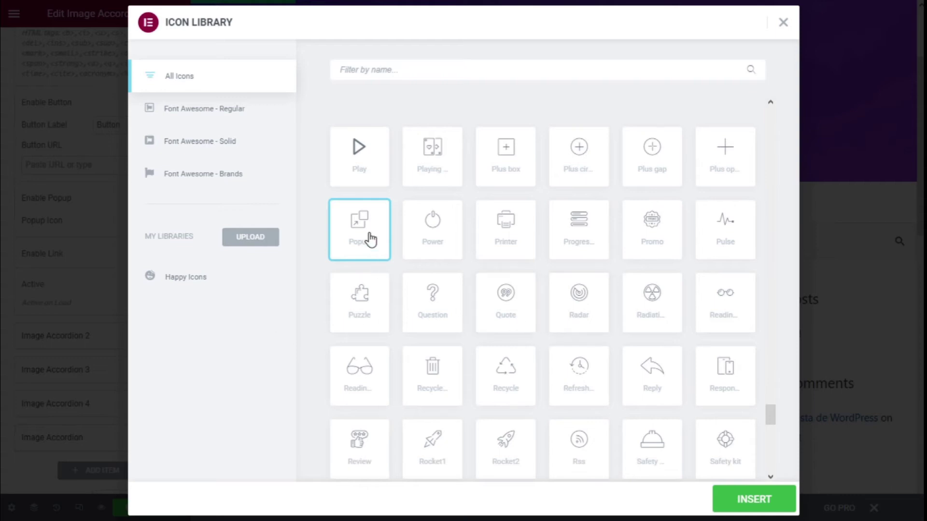
left_click(784, 22)
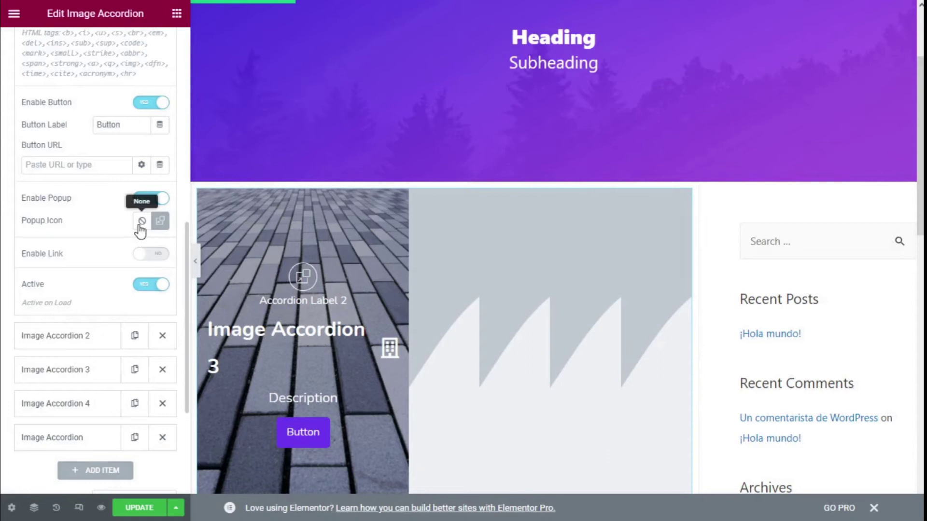
left_click(141, 224)
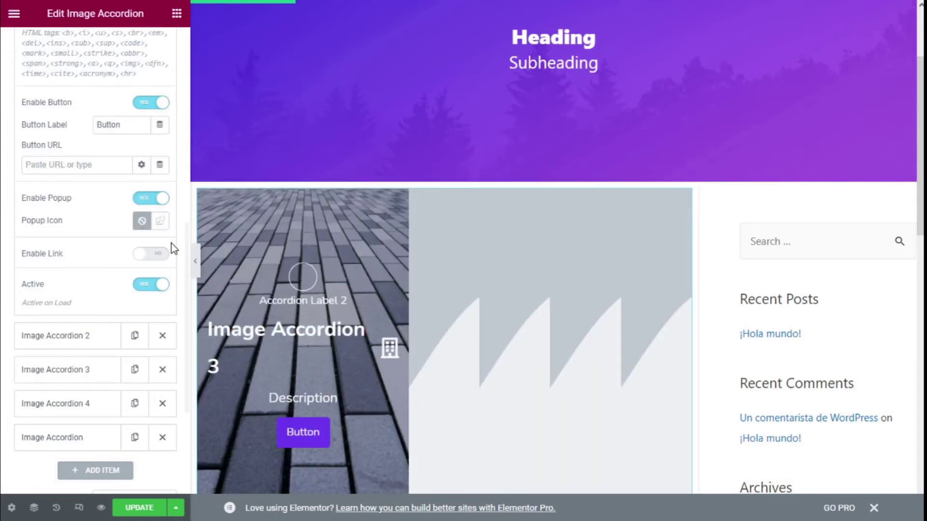
left_click(160, 222)
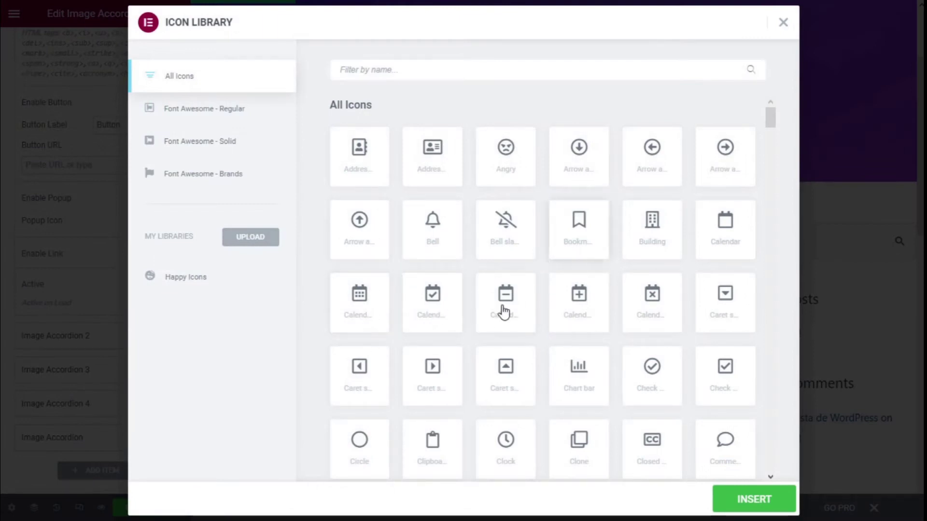
left_click(444, 296)
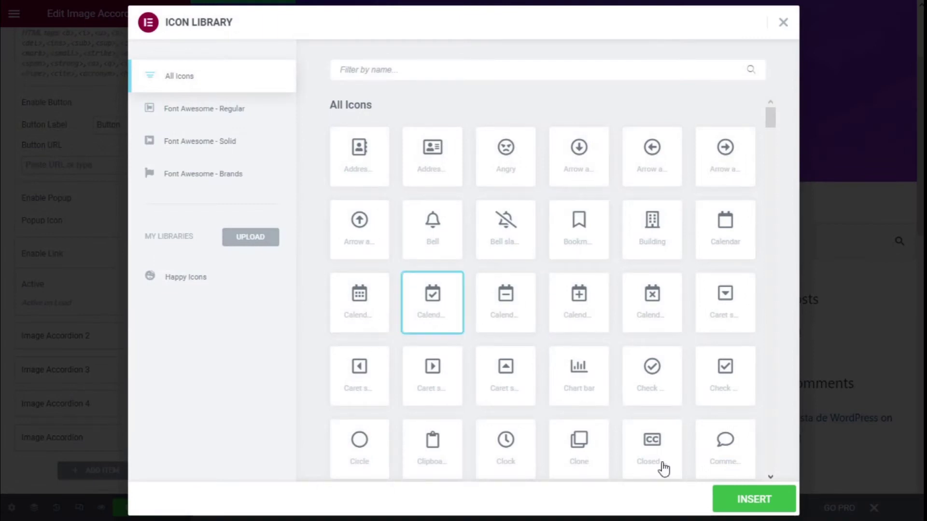
left_click(751, 501)
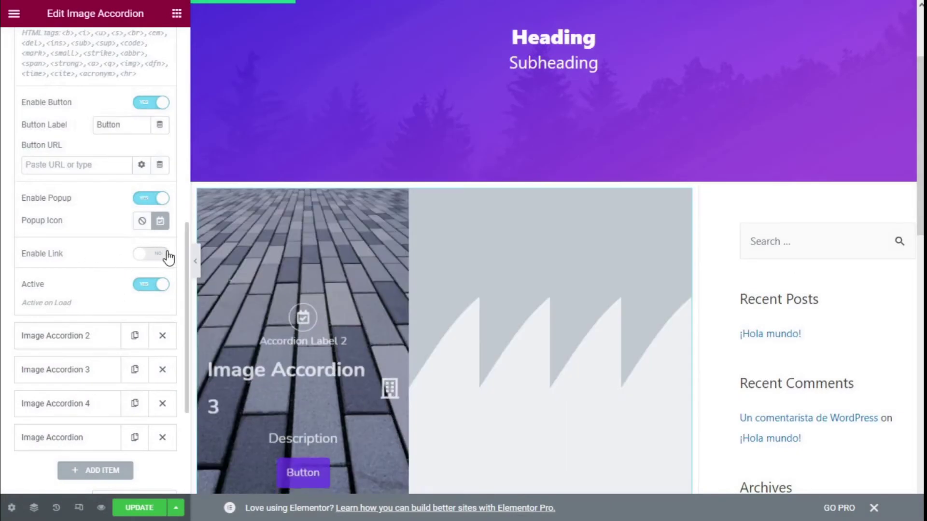
Enable the link for the first accordion item and leave its link URL empty
left_click(168, 254)
scroll(33, 246, "down", 2)
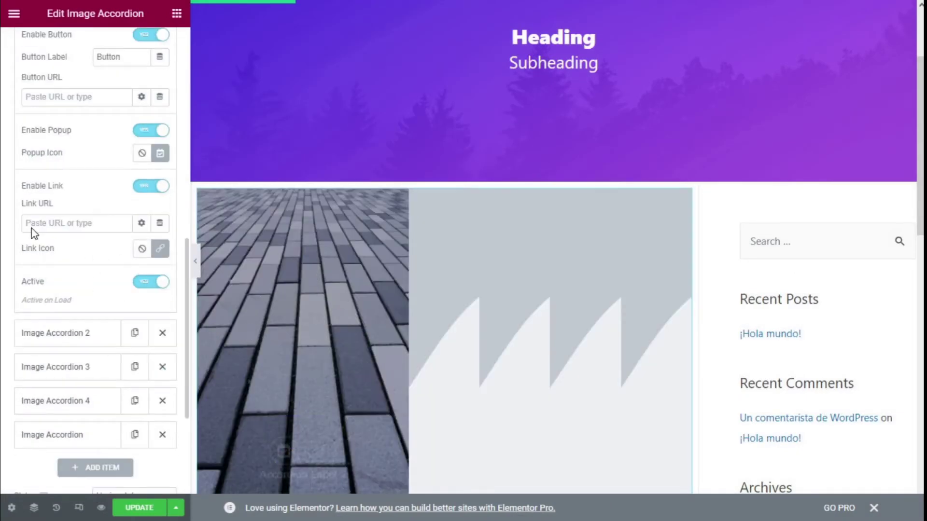
left_click(101, 228)
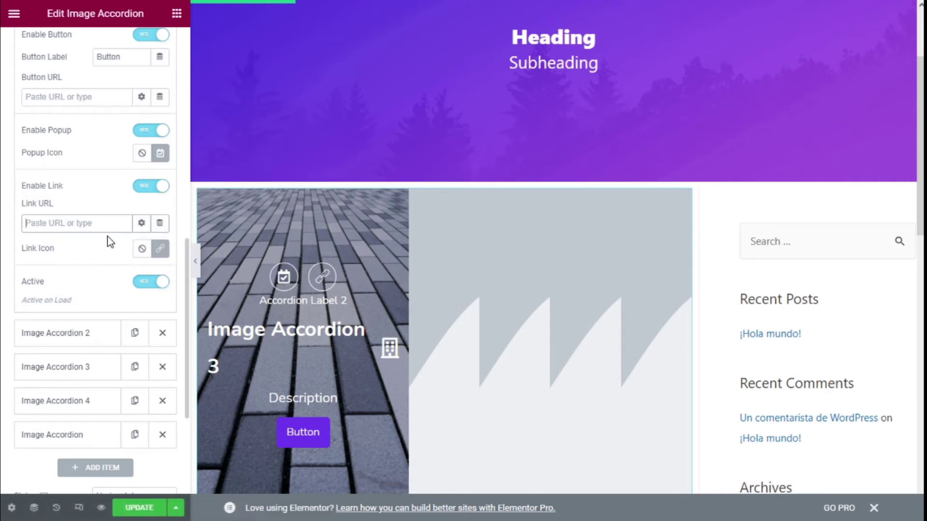
Switch the first accordion item's Active on Load setting and its link off and back on
scroll(101, 256, "down", 2)
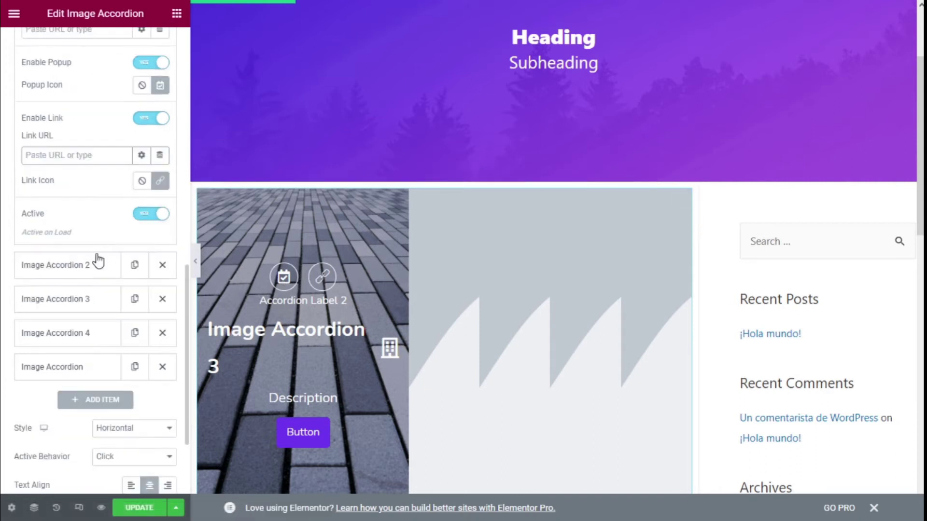
left_click(146, 216)
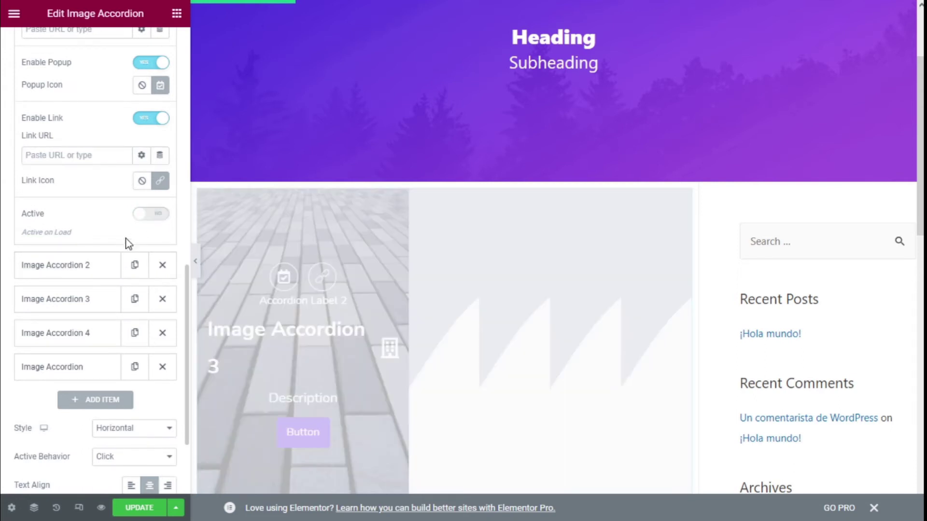
left_click(151, 220)
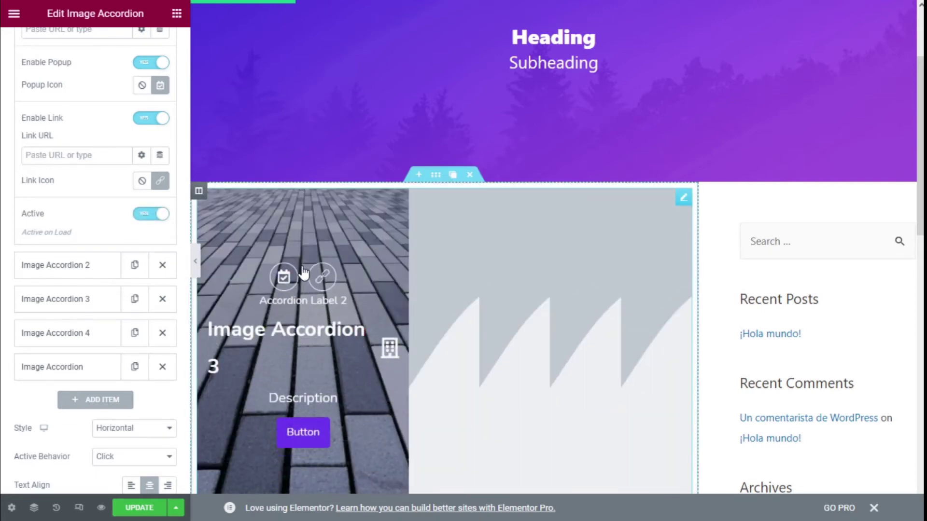
left_click(155, 119)
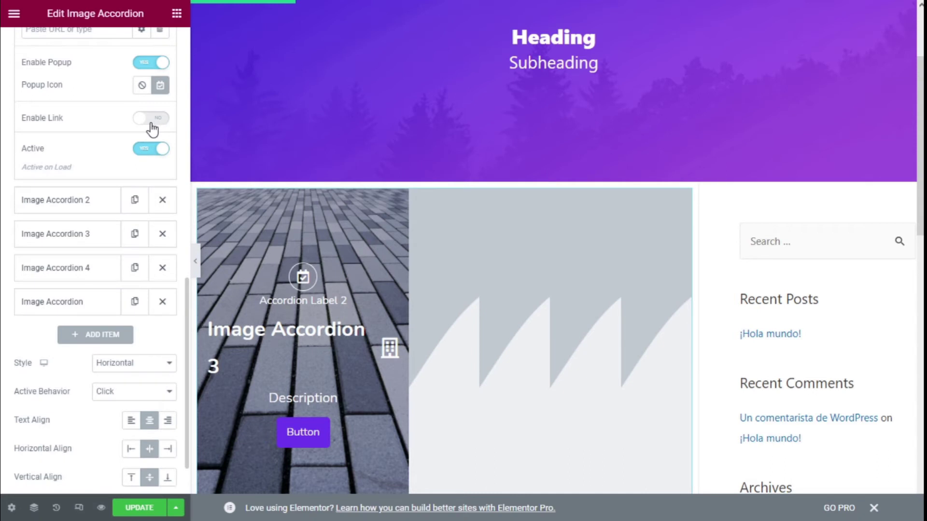
left_click(152, 120)
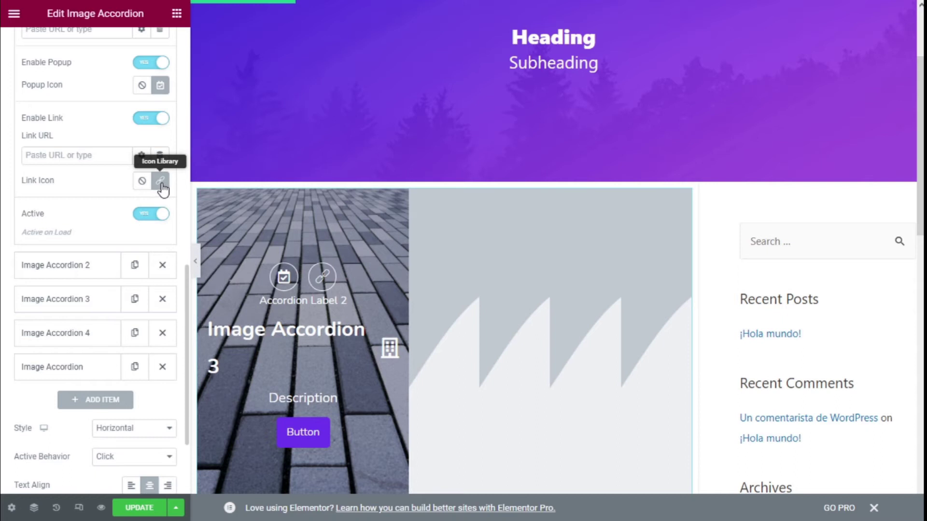
Disable Active on Load for the first accordion item, expand that item in the preview, and re-enable the setting
scroll(161, 184, "down", 2)
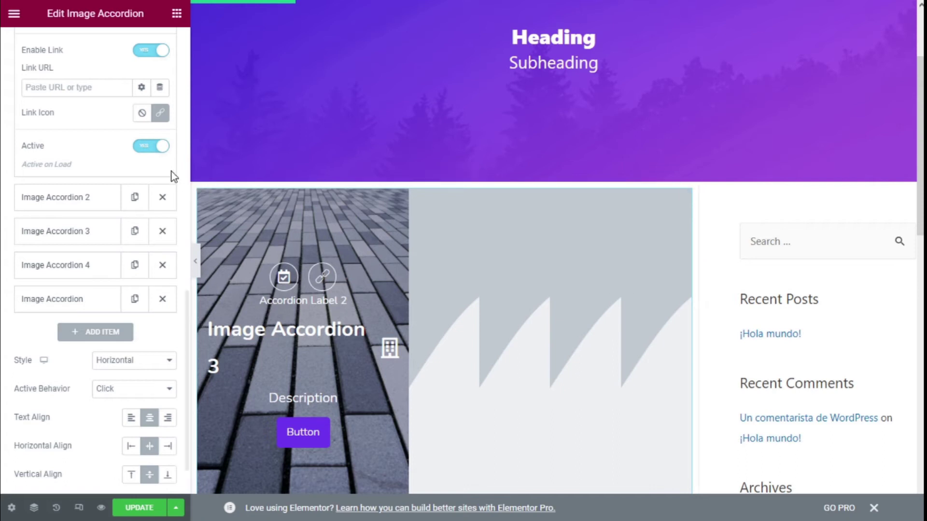
left_click(149, 147)
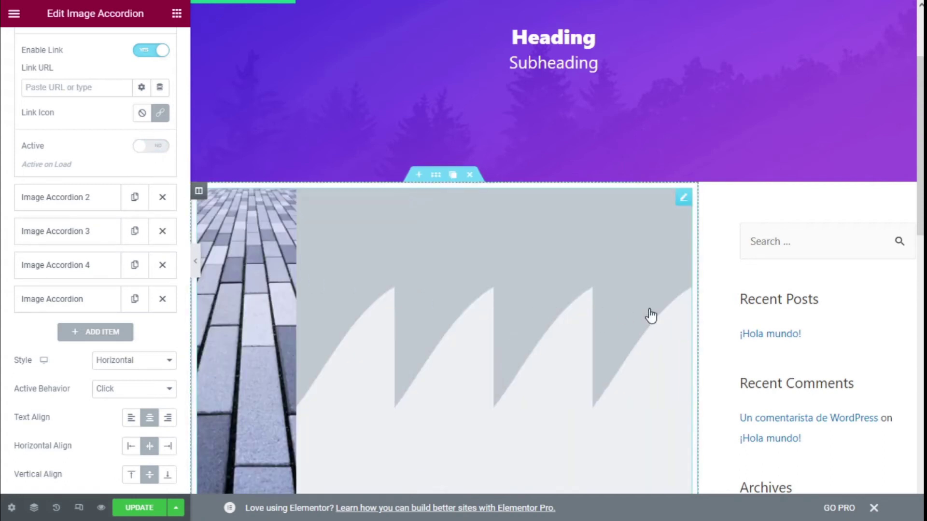
left_click(263, 321)
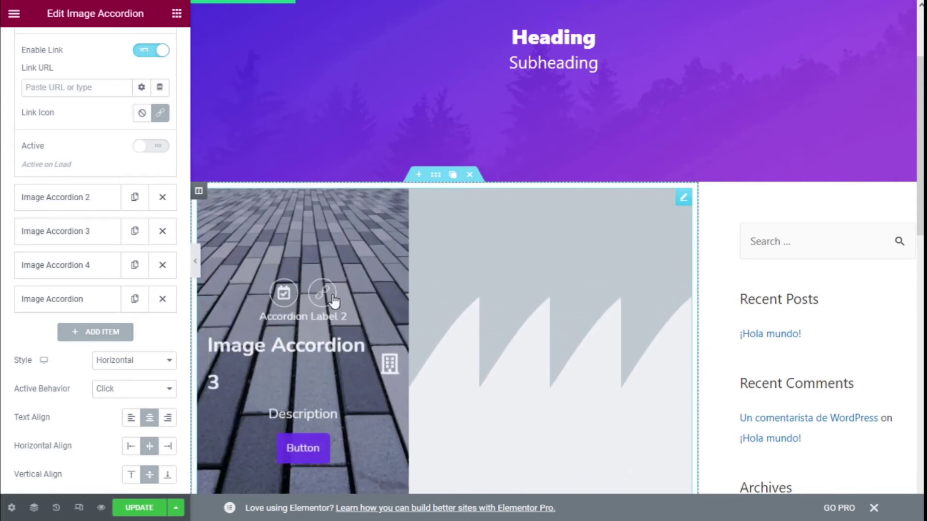
left_click(150, 147)
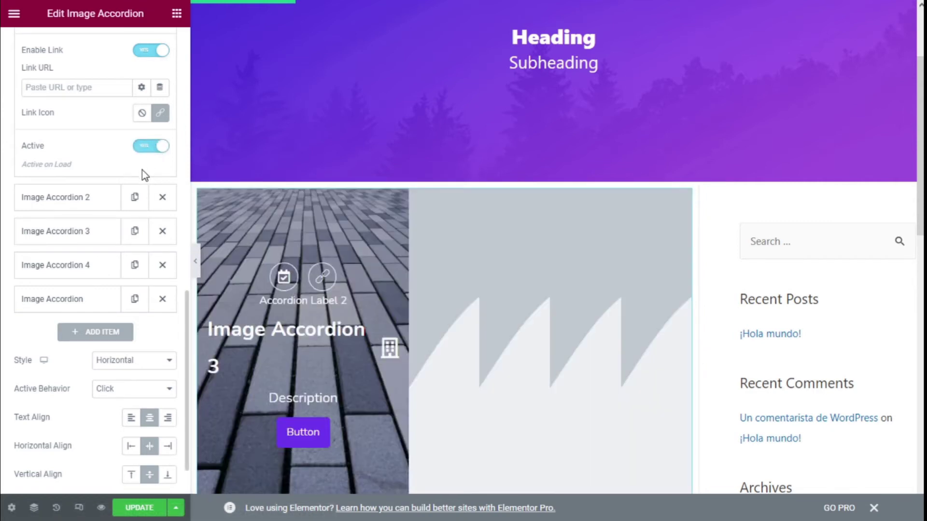
Collapse the first accordion item's settings to return to the widget's general content options
scroll(161, 159, "up", 10)
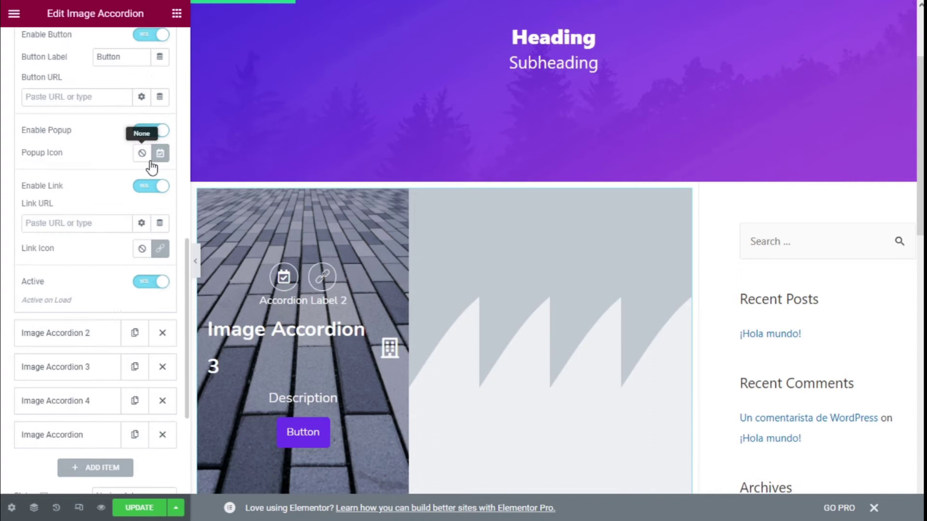
scroll(96, 145, "up", 2)
left_click(80, 135)
scroll(81, 140, "down", 1)
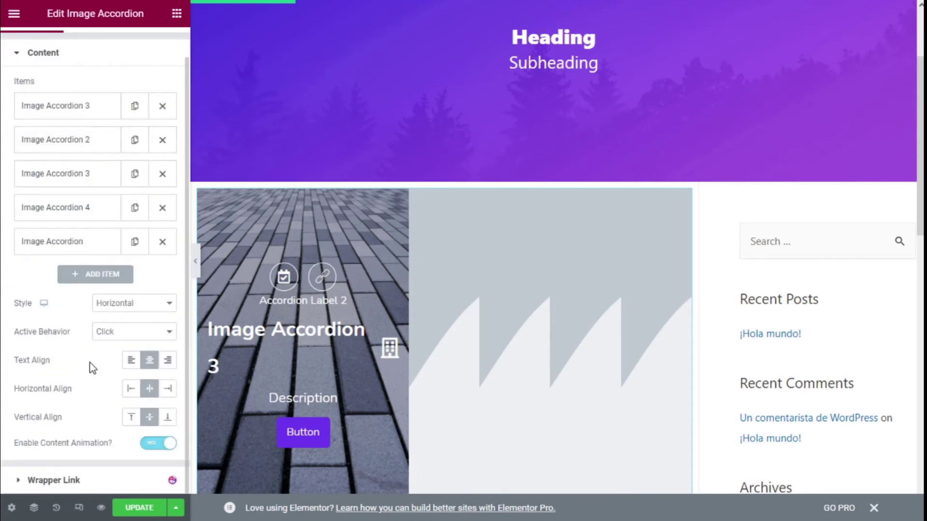
Try the Vertical style for the image accordion and return it to Horizontal
left_click(133, 304)
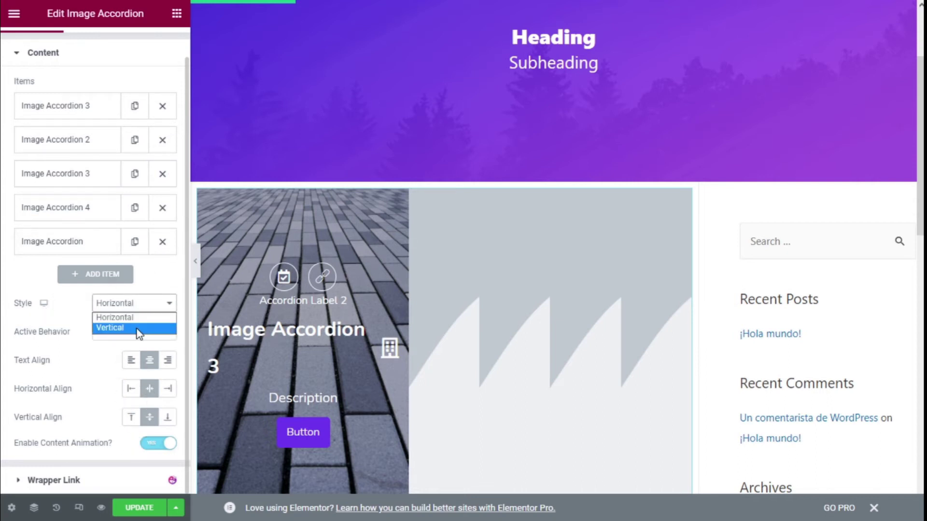
left_click(139, 329)
left_click(144, 307)
left_click(144, 317)
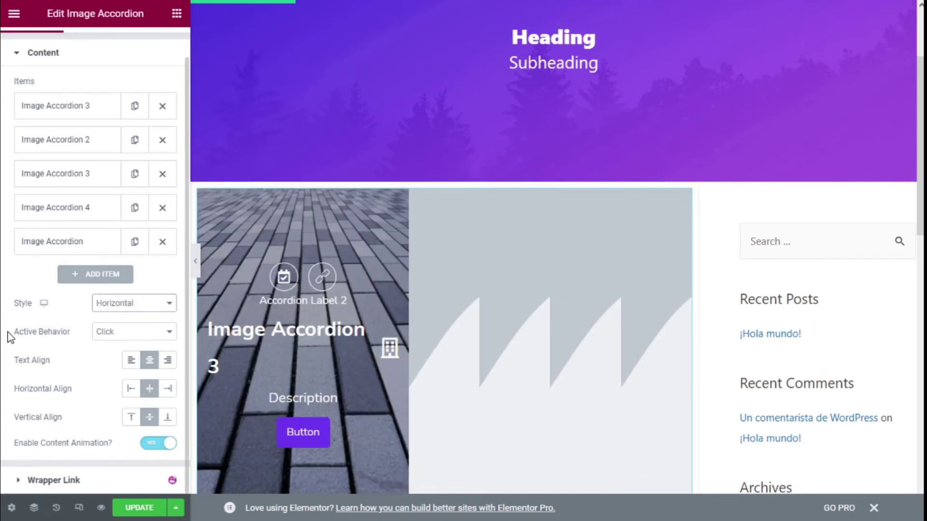
Set the accordion's active behavior to Hover and test it on the first image in the preview
left_click(116, 337)
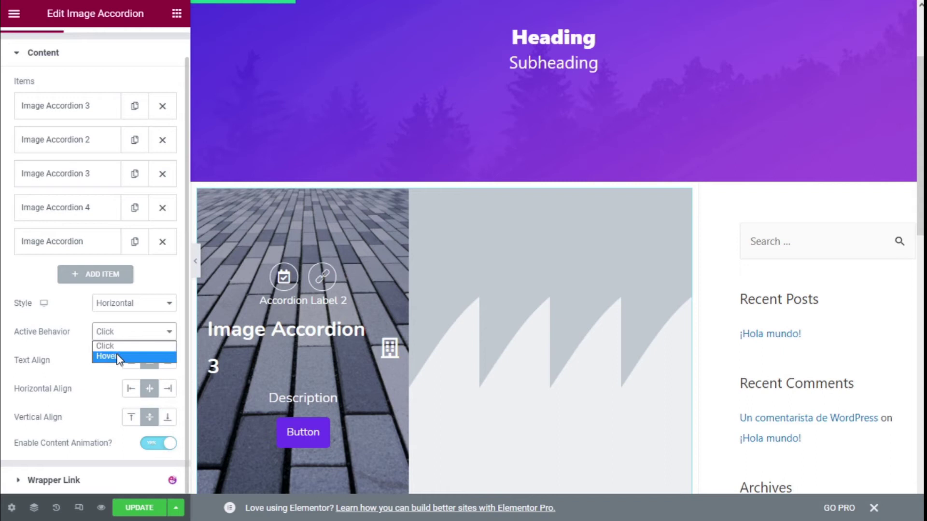
left_click(116, 356)
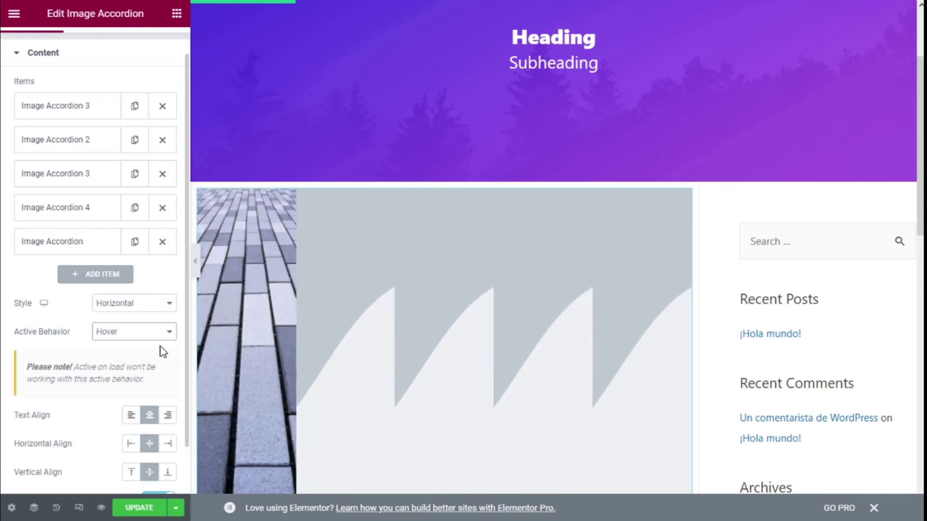
mouse_move(250, 338)
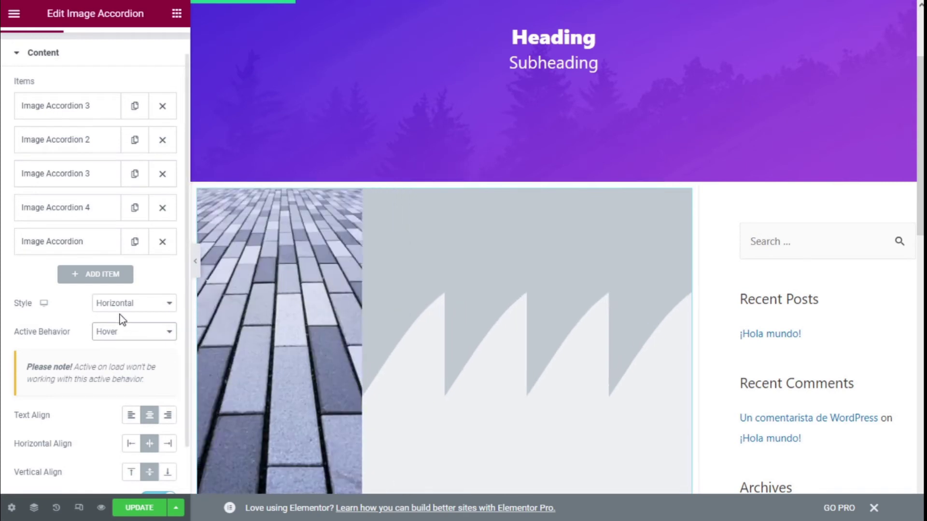
Try Left text alignment for the accordion content and return it to Center
scroll(105, 292, "down", 1)
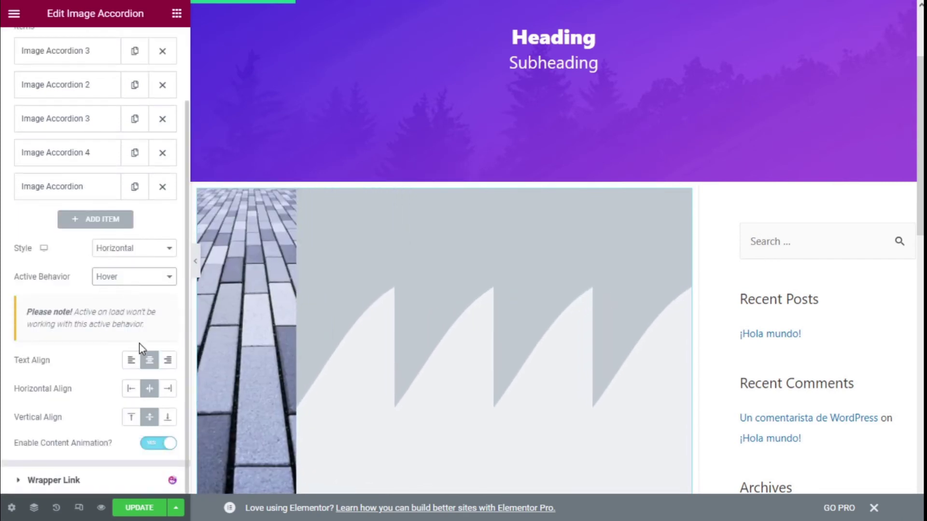
left_click(138, 367)
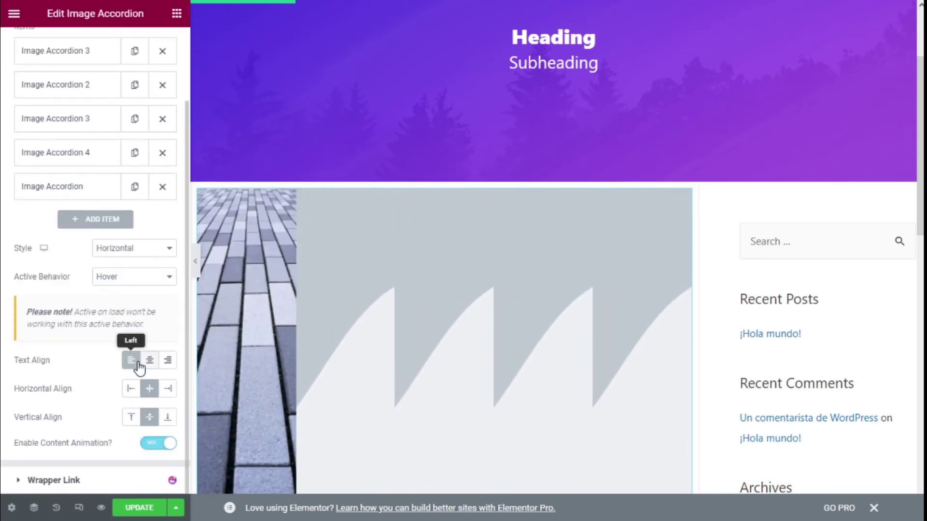
left_click(148, 367)
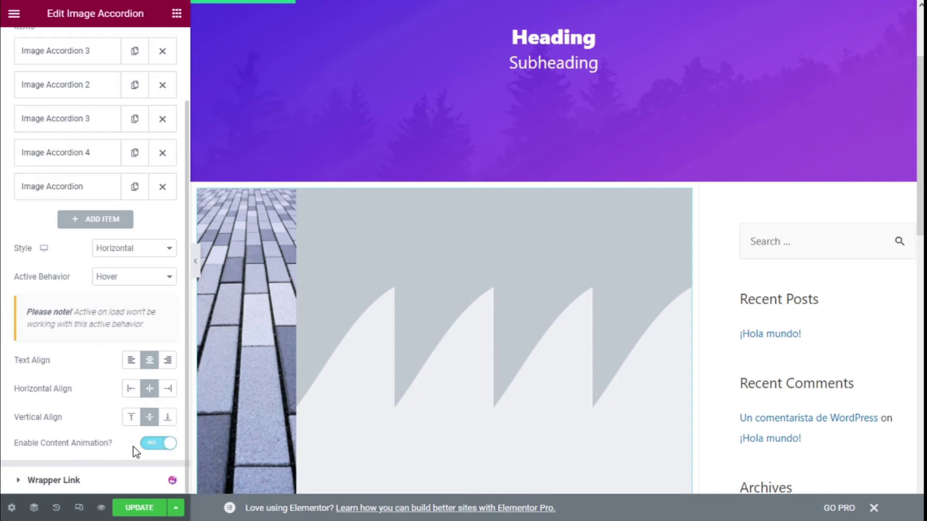
Collapse the content section and set the accordion's height to 345 px and finally 495 px in the Style settings
scroll(131, 276, "up", 3)
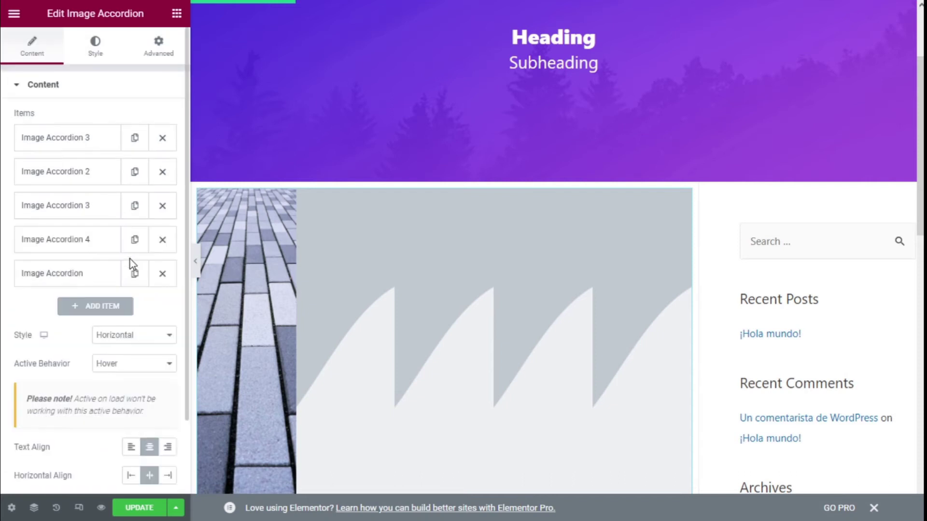
left_click(62, 92)
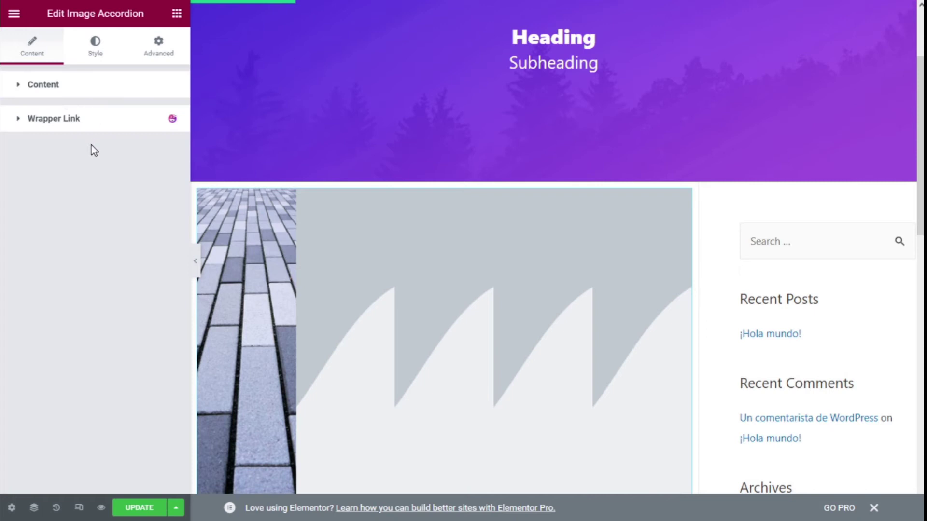
left_click(96, 61)
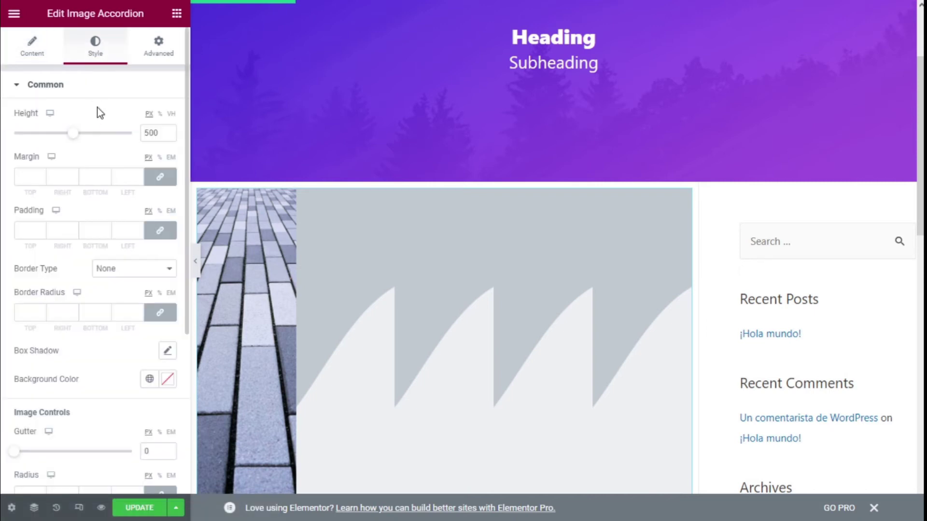
scroll(97, 107, "down", 1)
scroll(99, 107, "up", 1)
left_click_drag(75, 136, 58, 140)
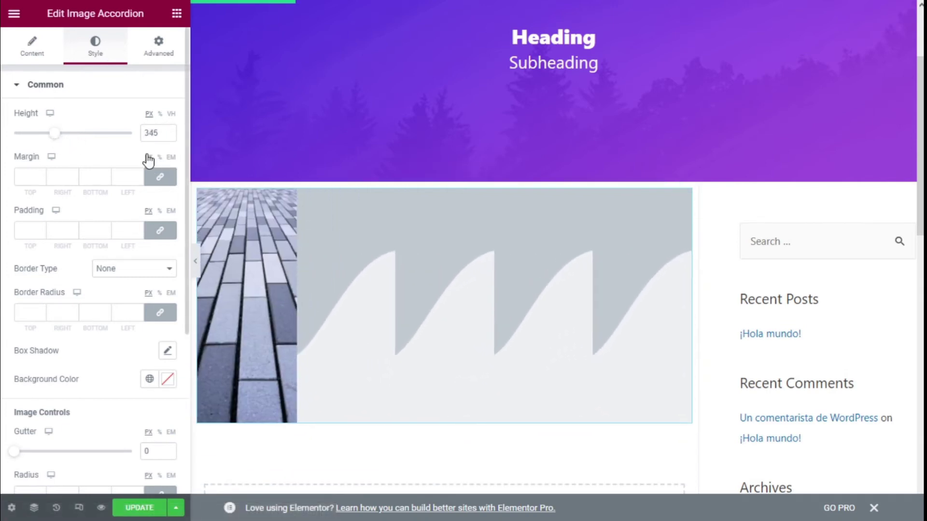
mouse_move(58, 139)
left_mouse_down()
mouse_move(82, 141)
mouse_move(73, 141)
left_mouse_up()
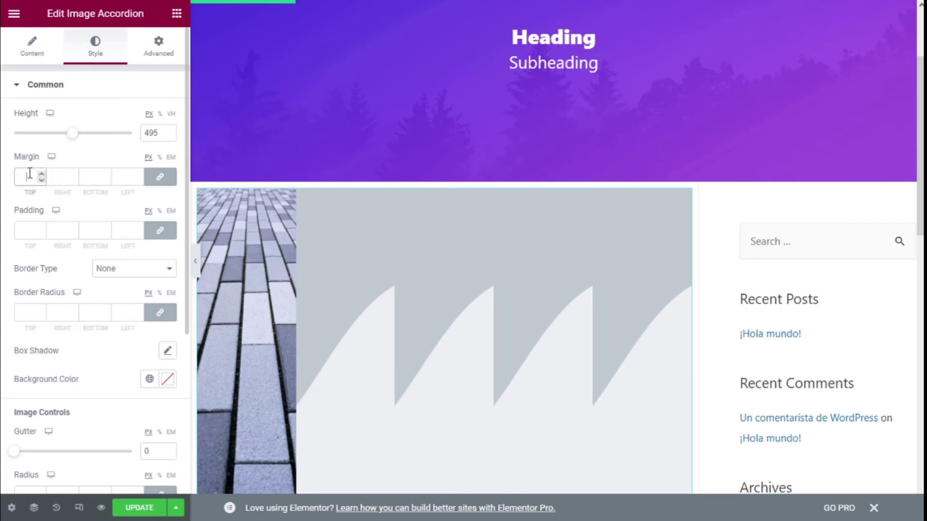
Leave the border type at None and set the accordion's background color to red #E20B0B
scroll(72, 151, "down", 1)
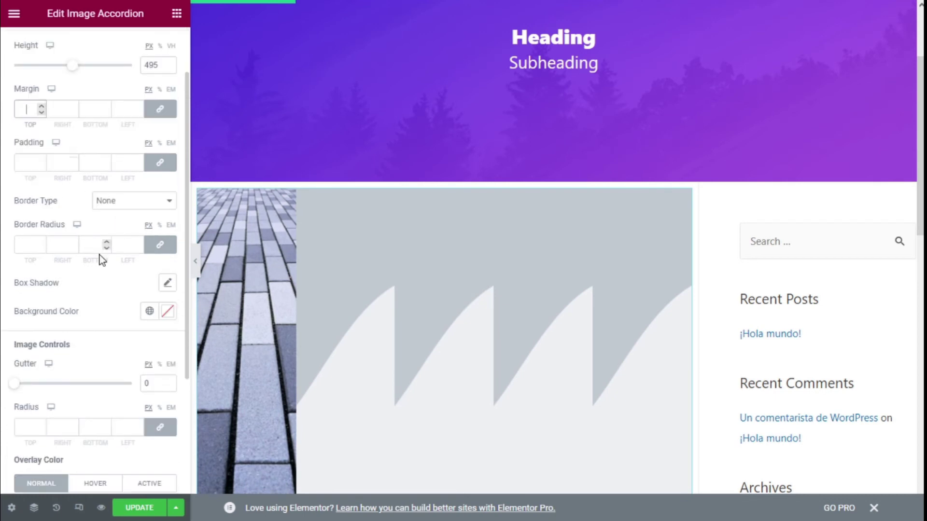
left_click(119, 205)
left_click(31, 220)
left_click(169, 313)
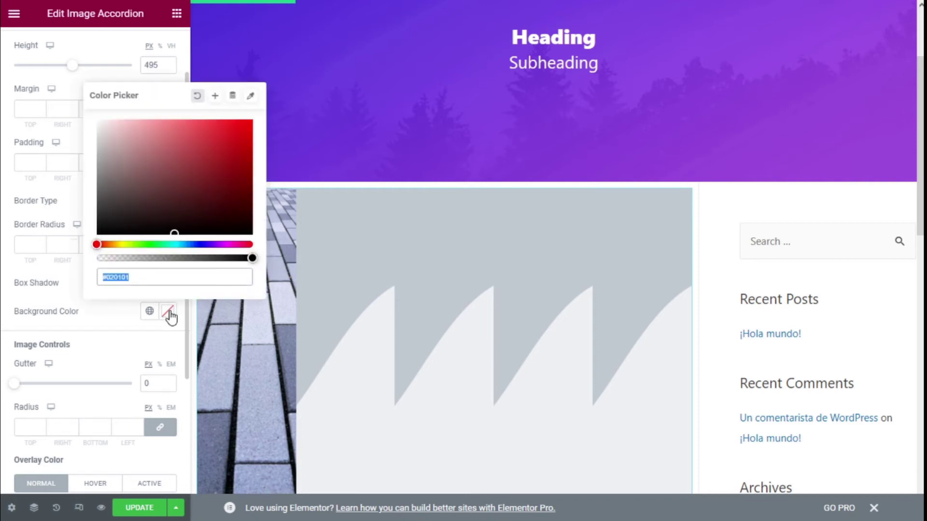
left_click(244, 130)
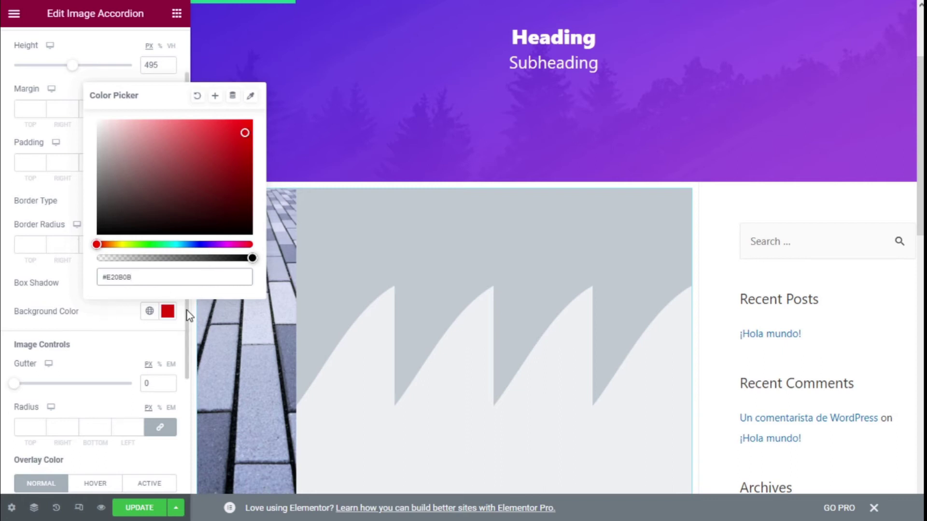
Clear the accordion's background color and set the image gutter to 15 px
left_click(197, 96)
left_click(99, 329)
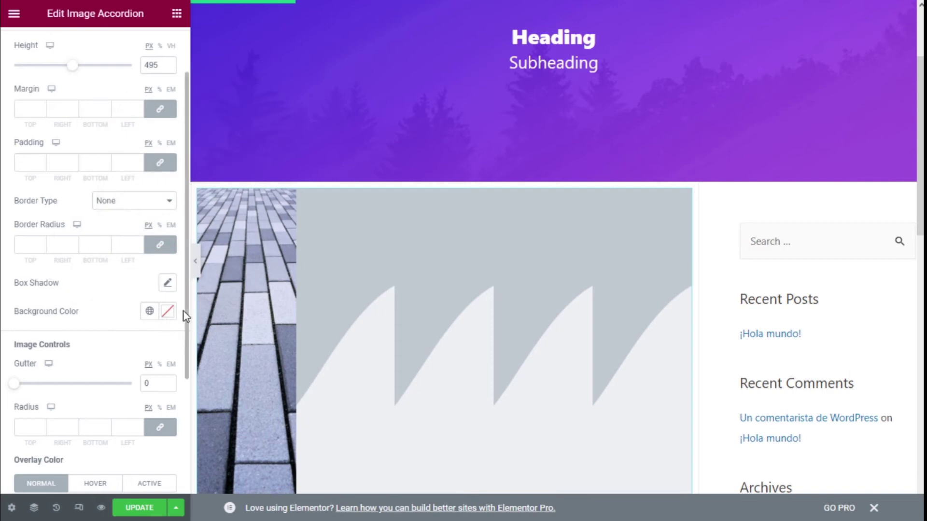
scroll(158, 259, "down", 3)
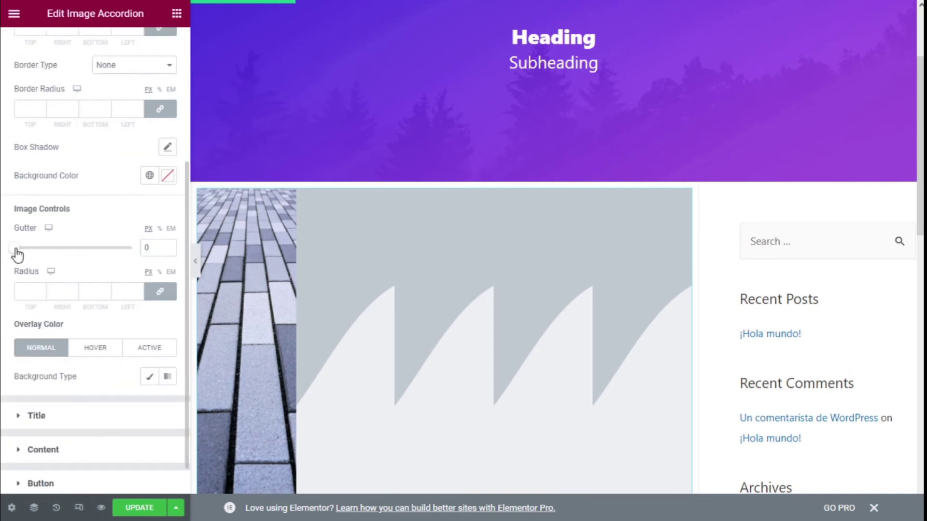
left_click_drag(17, 253, 35, 257)
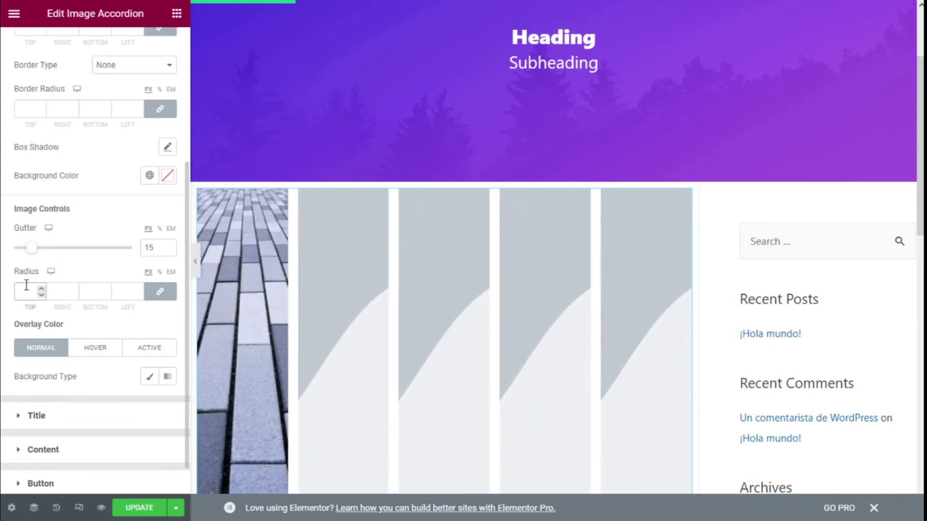
Set the accordion images' corner radius to 10 px on all four corners
left_click(26, 291)
scroll(26, 285, "down", 1)
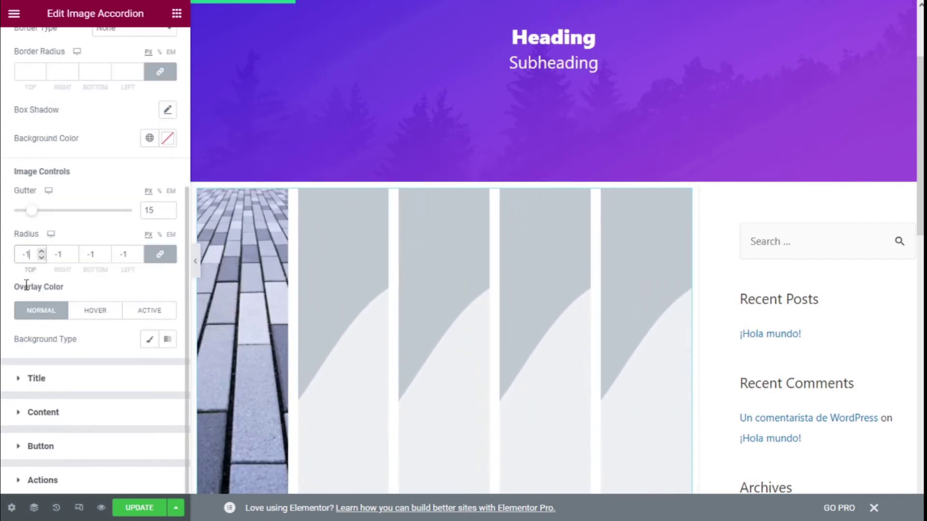
left_click(42, 252)
left_click(42, 251)
Set the normal overlay's background type to Classic, try the color #C81010 and clear it
left_click(149, 340)
scroll(149, 338, "down", 1)
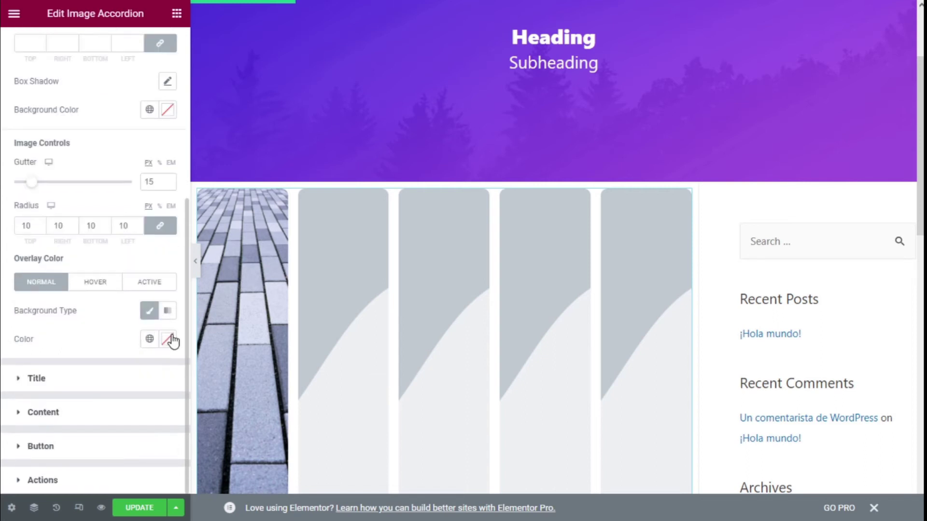
left_click(168, 342)
left_click(240, 172)
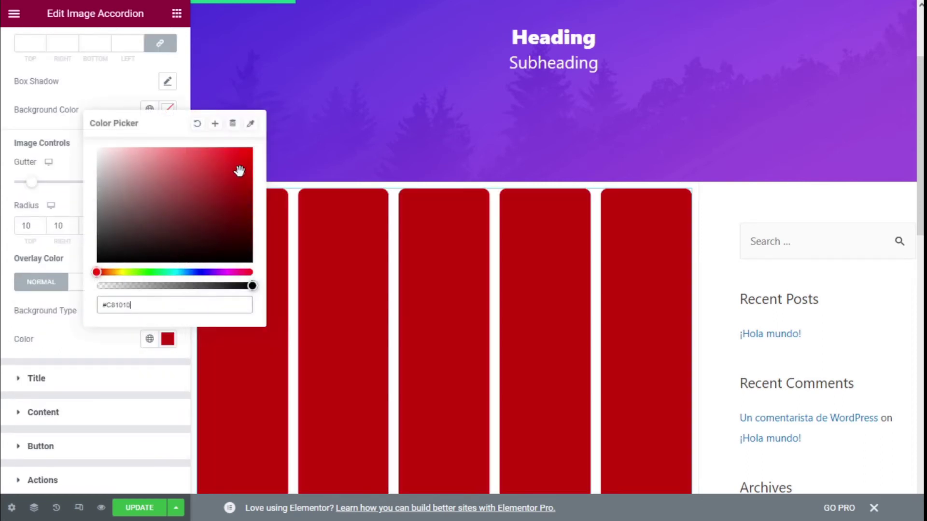
left_click(202, 130)
left_click(65, 321)
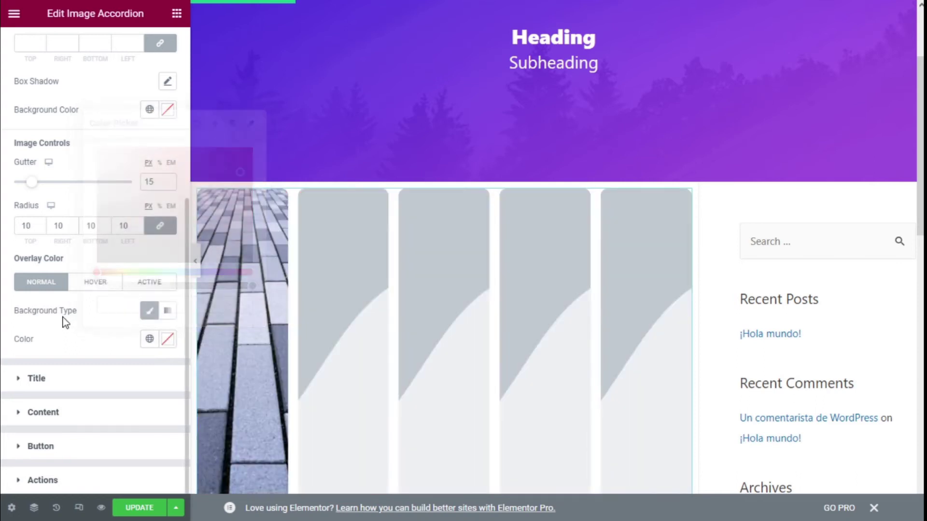
Give the hover overlay a Classic background in red #DD1515 and lower its opacity to make it mostly transparent
left_click(96, 285)
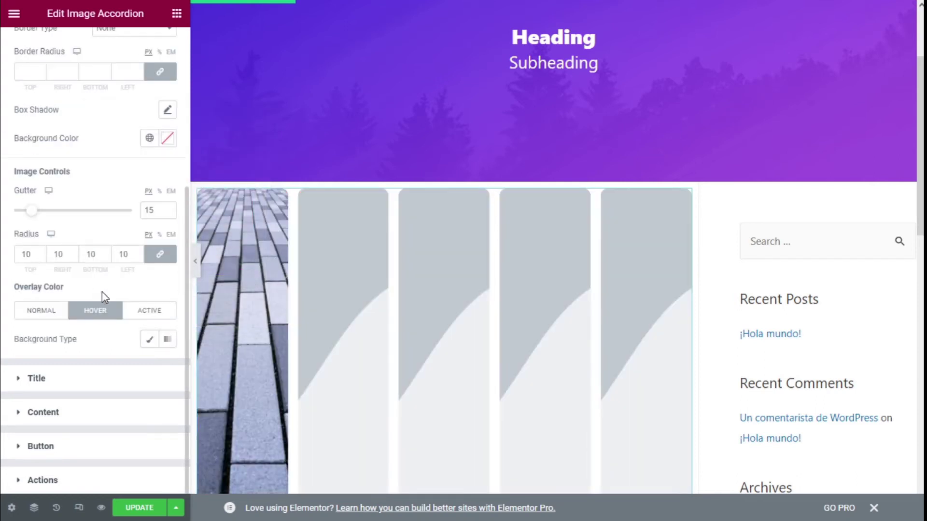
left_click(151, 341)
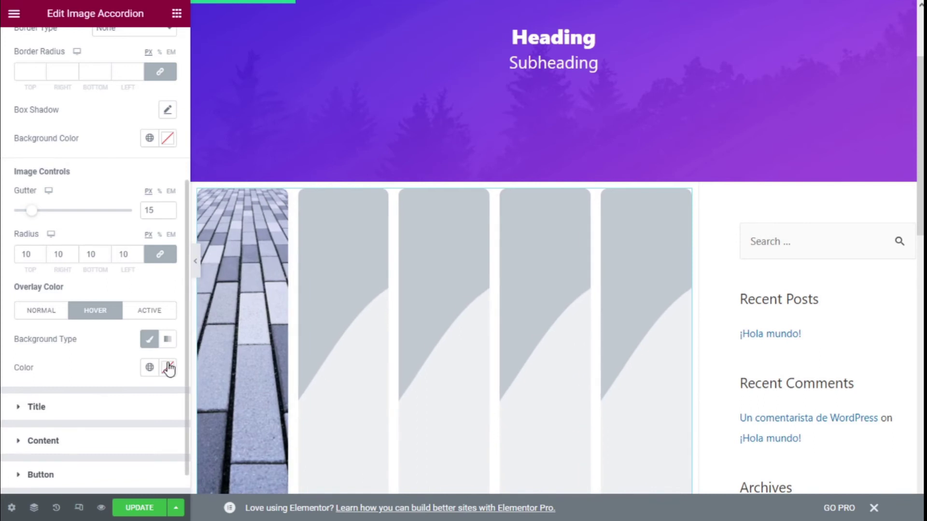
left_click(166, 368)
left_click(238, 191)
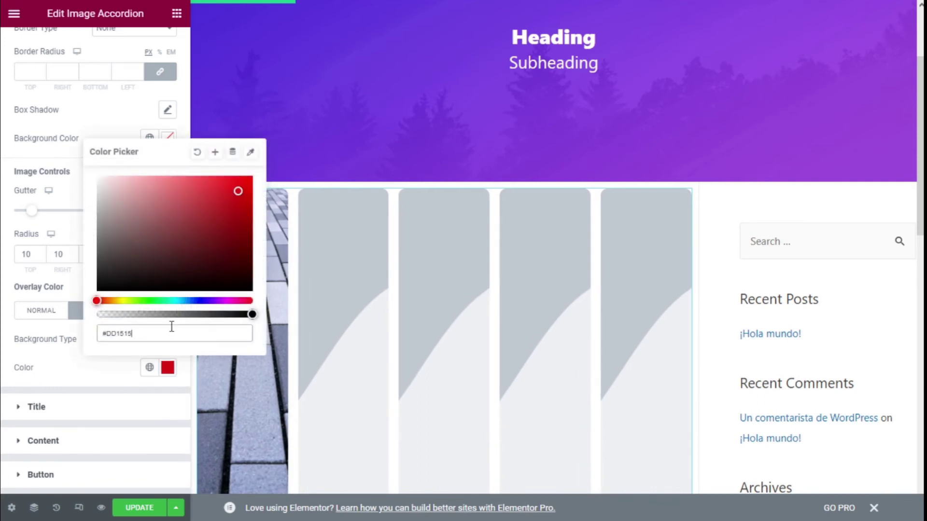
left_click(124, 314)
left_click(108, 372)
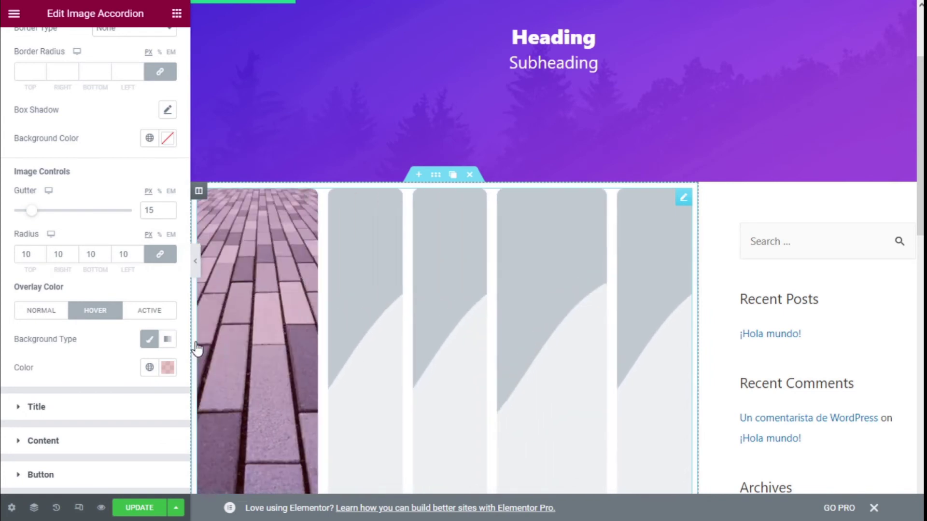
Give the active overlay a Classic background in a mostly transparent magenta and check it on the first image in the preview
left_click(165, 316)
left_click(150, 340)
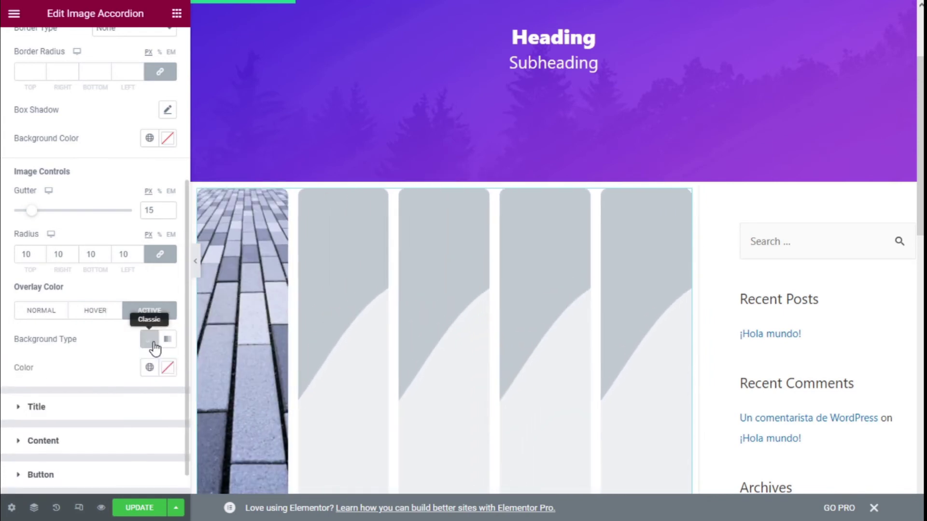
left_click(167, 367)
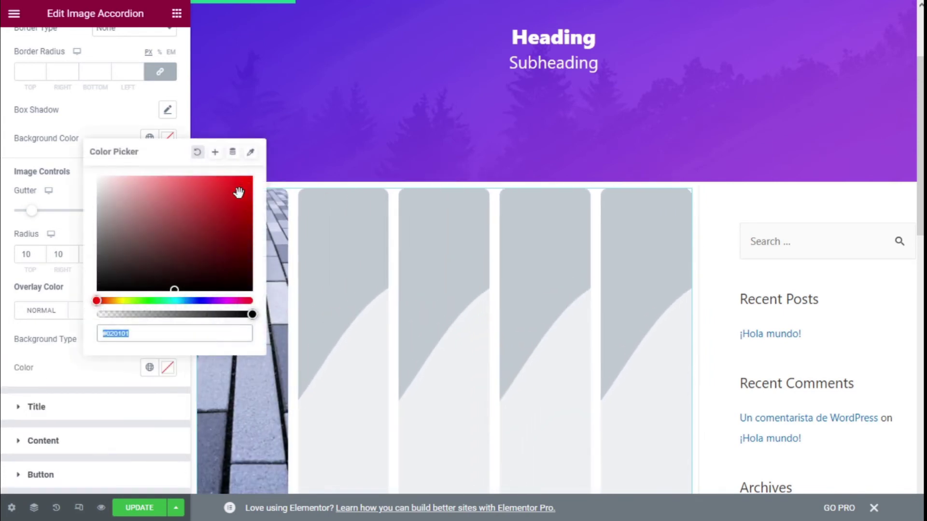
left_click(225, 300)
left_click_drag(174, 315, 121, 314)
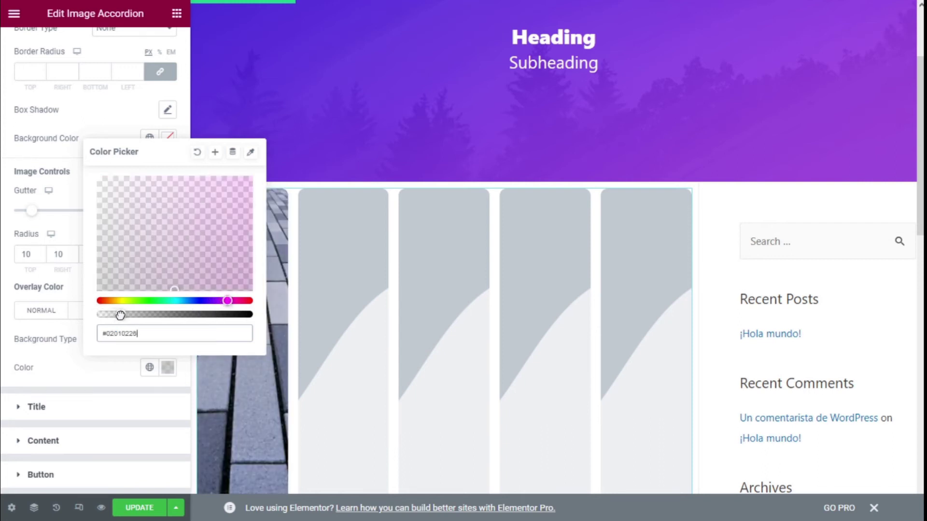
left_click(237, 184)
left_click(108, 371)
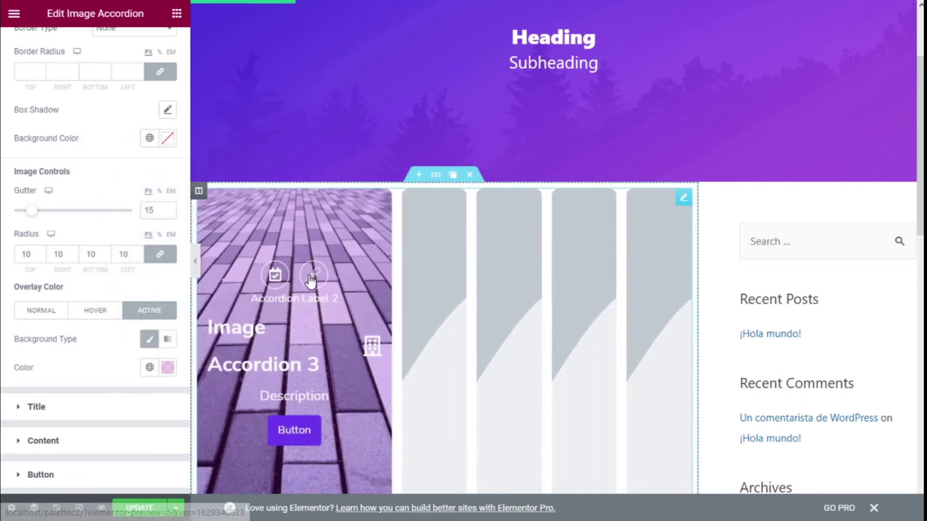
scroll(304, 290, "down", 1)
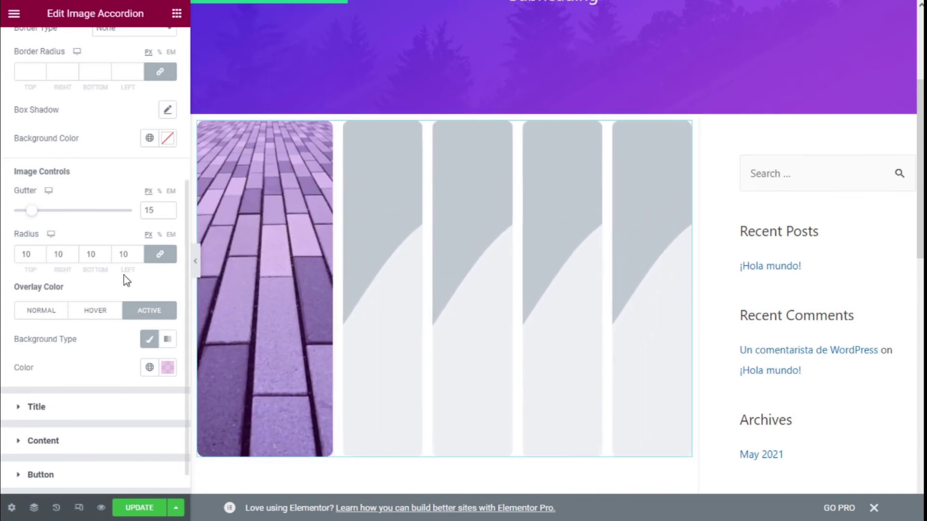
scroll(123, 274, "up", 5)
left_click(73, 90)
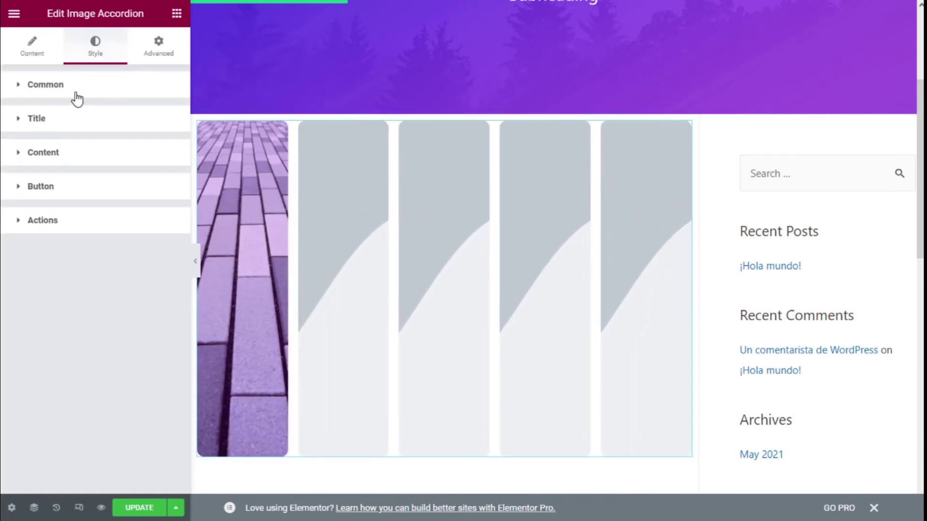
left_click(87, 122)
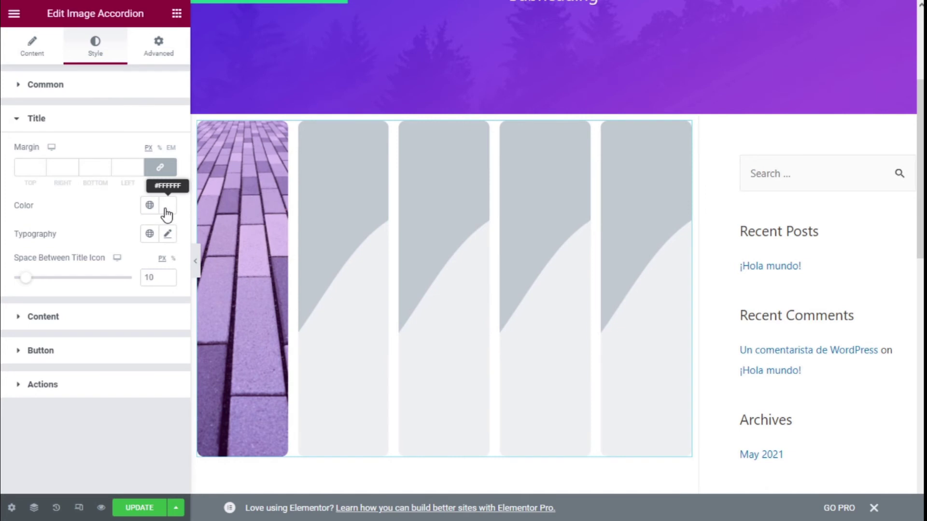
left_click(167, 206)
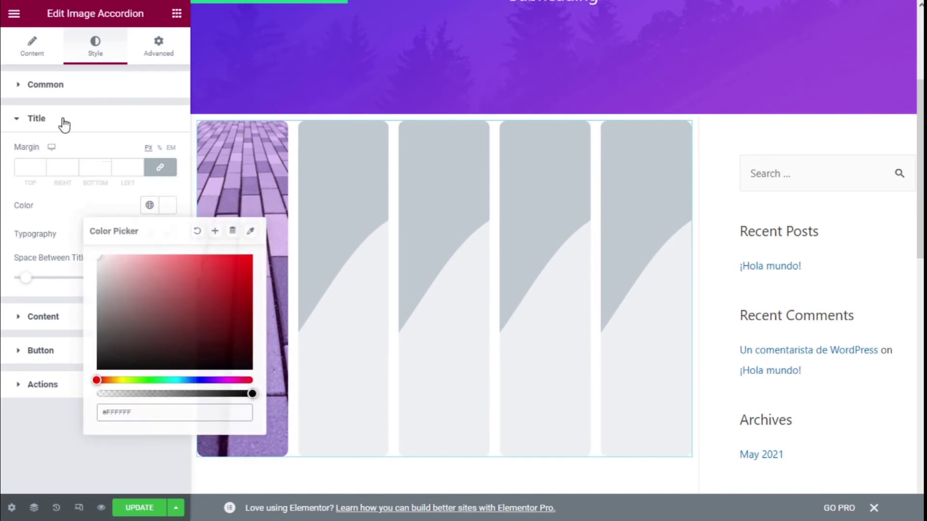
left_click(62, 120)
Set the accordion's active behavior to Click and expand the first image in the preview
left_click(43, 52)
scroll(145, 186, "down", 3)
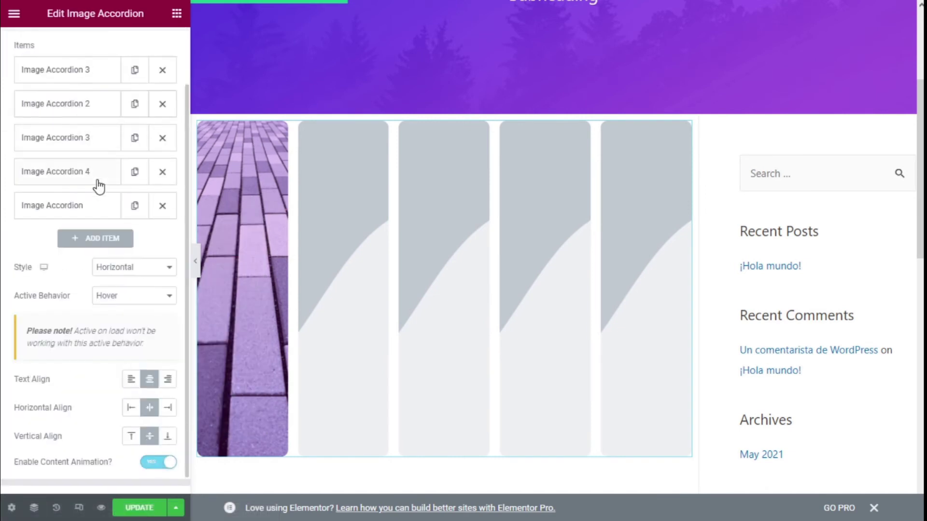
left_click(129, 277)
left_click(111, 288)
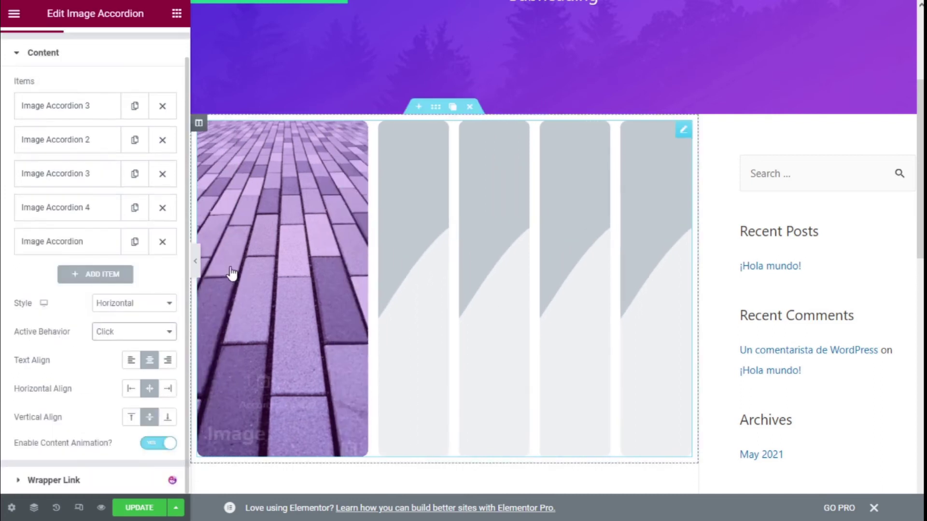
scroll(82, 135, "up", 1)
Try red #E11919 as the accordion title color in the Style settings, clear it and choose a very light pinkish gray
left_click(95, 52)
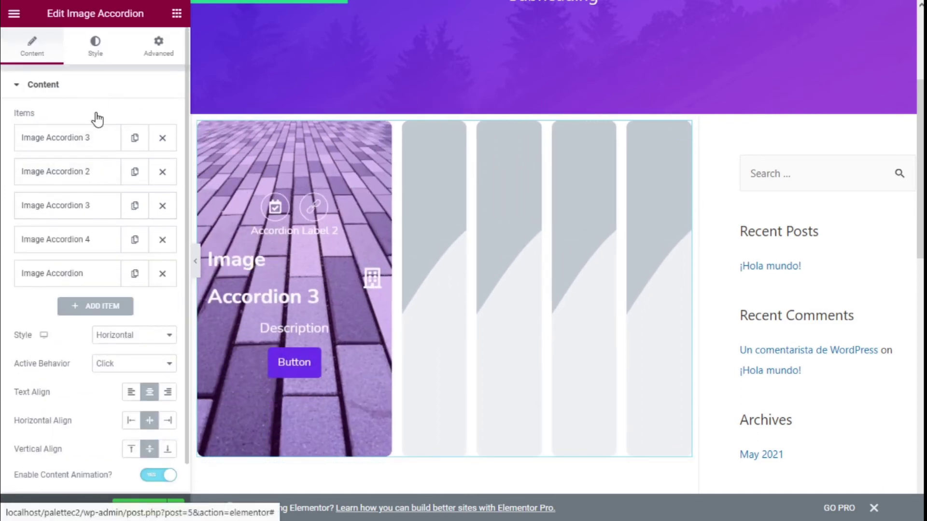
scroll(93, 165, "down", 2)
scroll(94, 175, "down", 4)
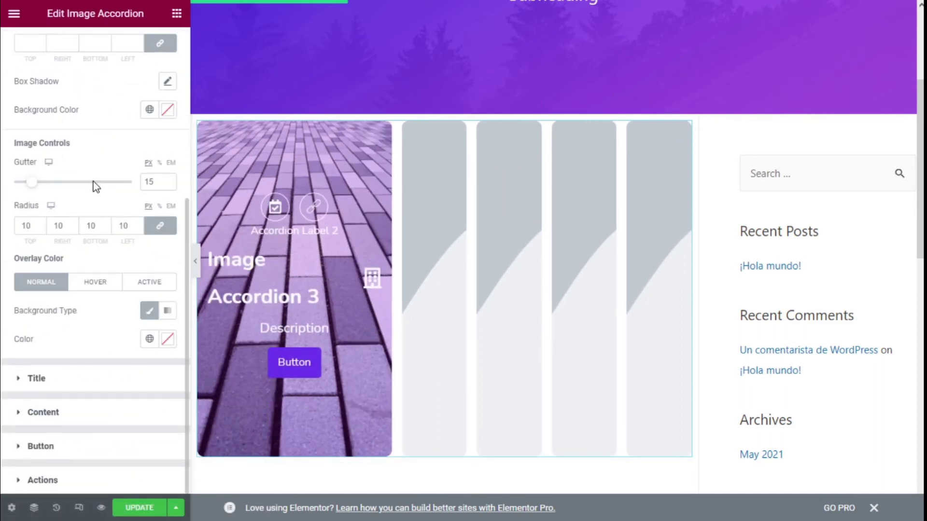
left_click(105, 377)
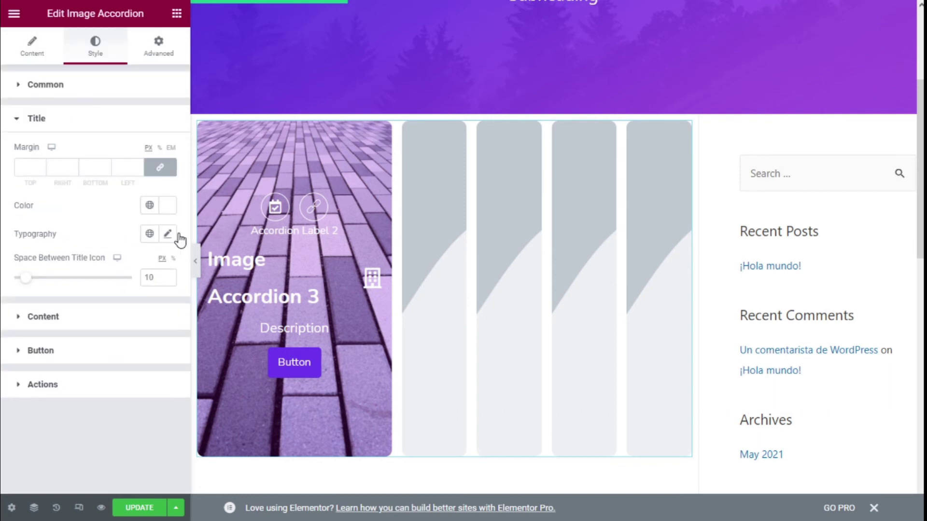
left_click(167, 205)
left_click(235, 268)
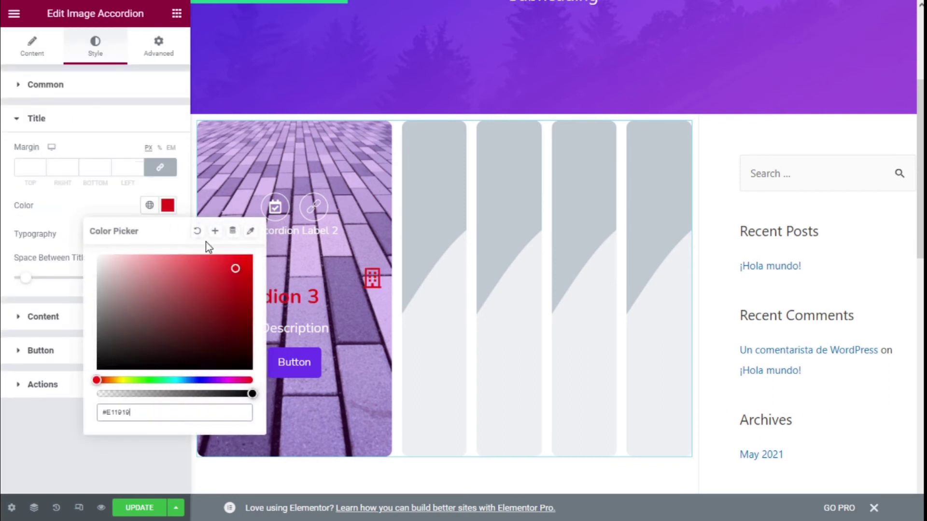
left_click(196, 232)
left_click(97, 213)
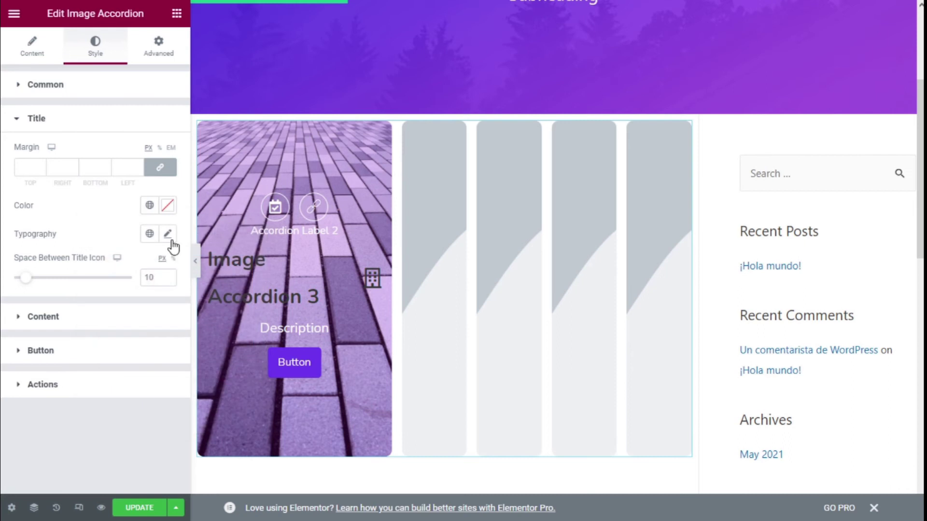
left_click(165, 211)
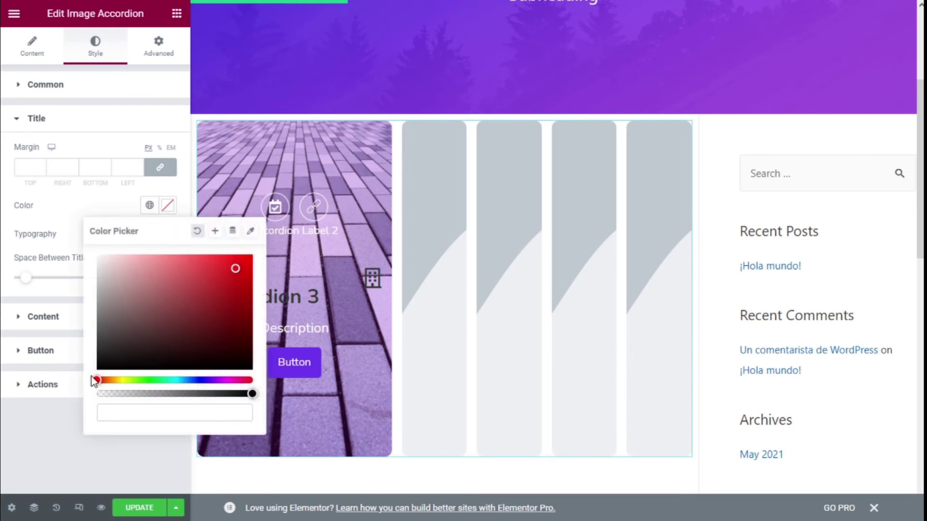
left_click(103, 265)
left_click(77, 208)
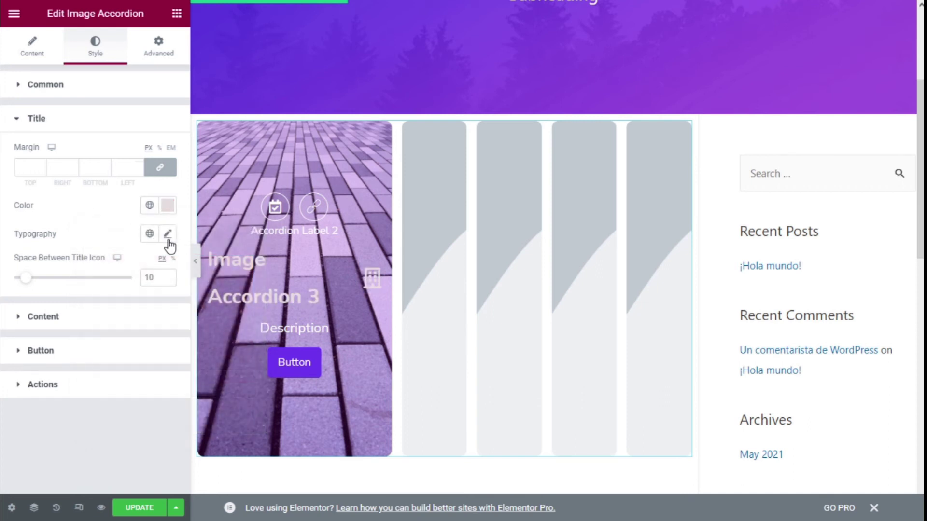
Set the accordion title's font size to 16 px in its typography settings
left_click(167, 234)
scroll(128, 307, "down", 2)
left_click_drag(21, 277, 30, 278)
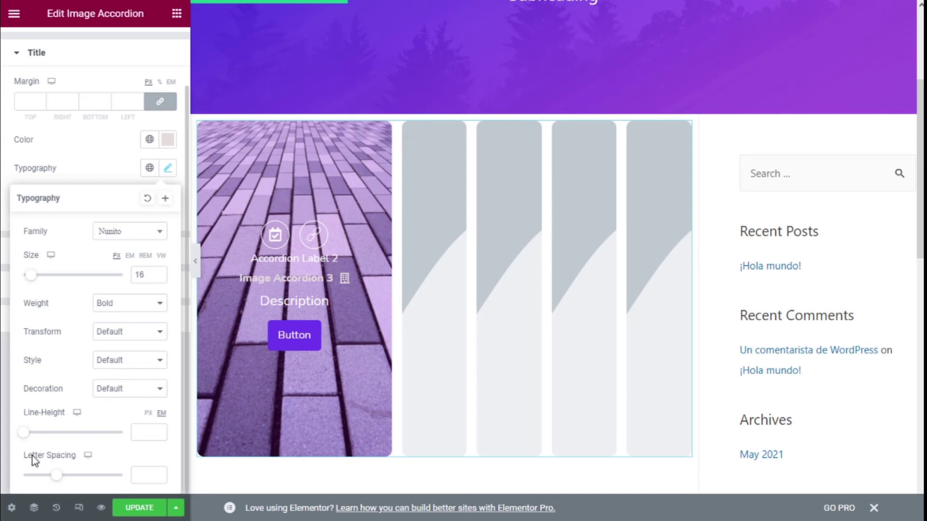
Examine the weight, transform, style and decoration options of the title typography without changing them, and close the typography settings
left_click(117, 306)
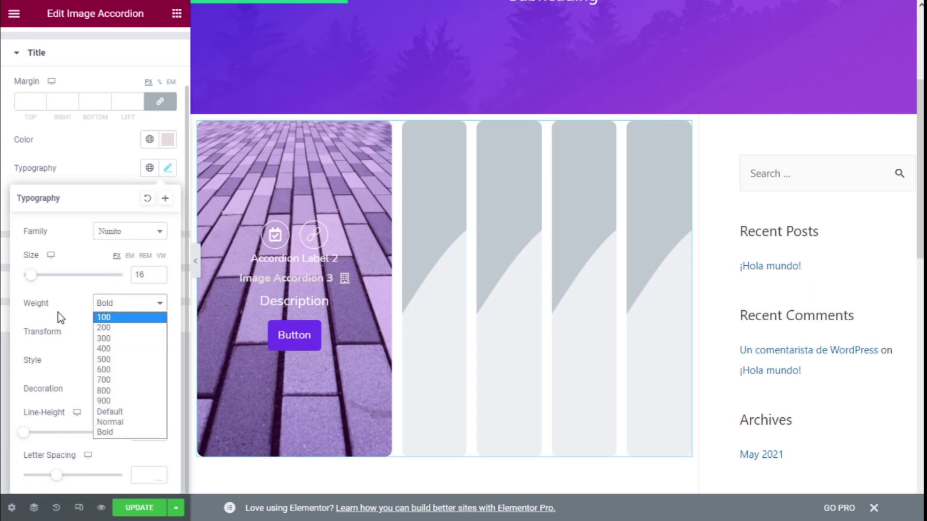
left_click(60, 316)
left_click(138, 341)
left_click(56, 351)
left_click(108, 369)
left_click(54, 375)
left_click(112, 400)
left_click(113, 399)
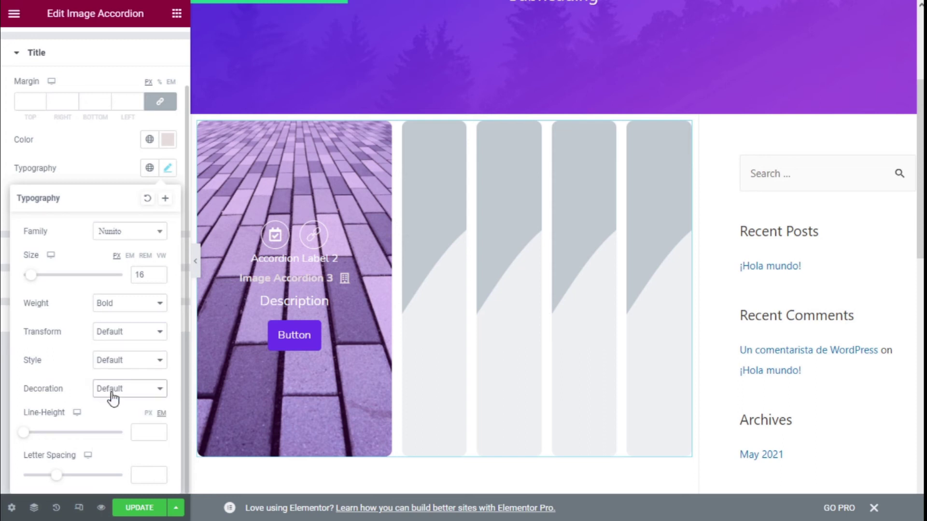
left_click(113, 157)
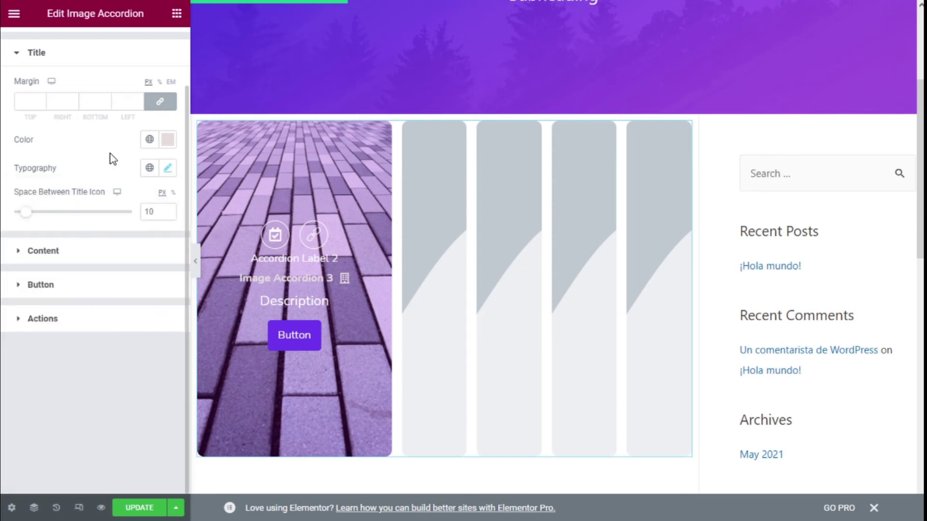
Set the space between the title and its icon to 7 px and switch from the Title to the Content style section
mouse_move(28, 212)
left_mouse_down()
mouse_move(38, 209)
mouse_move(23, 220)
left_mouse_up()
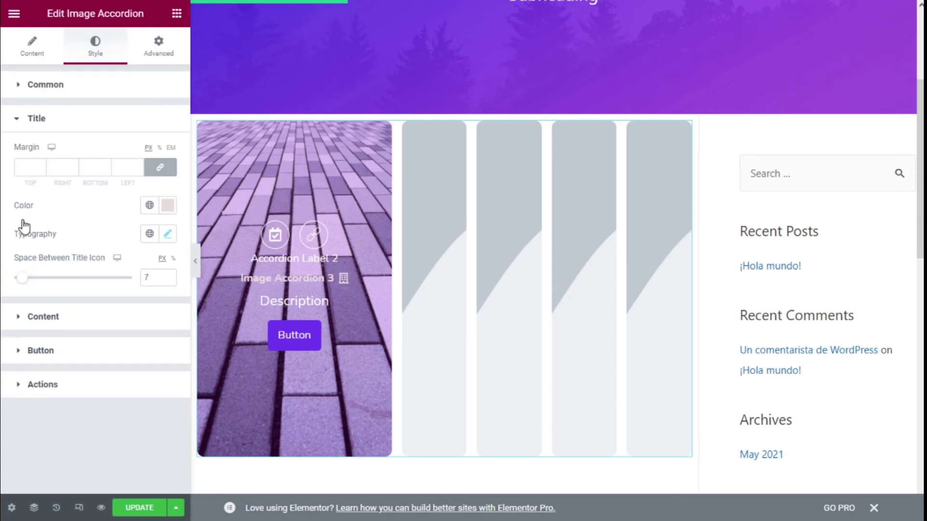
left_click(53, 121)
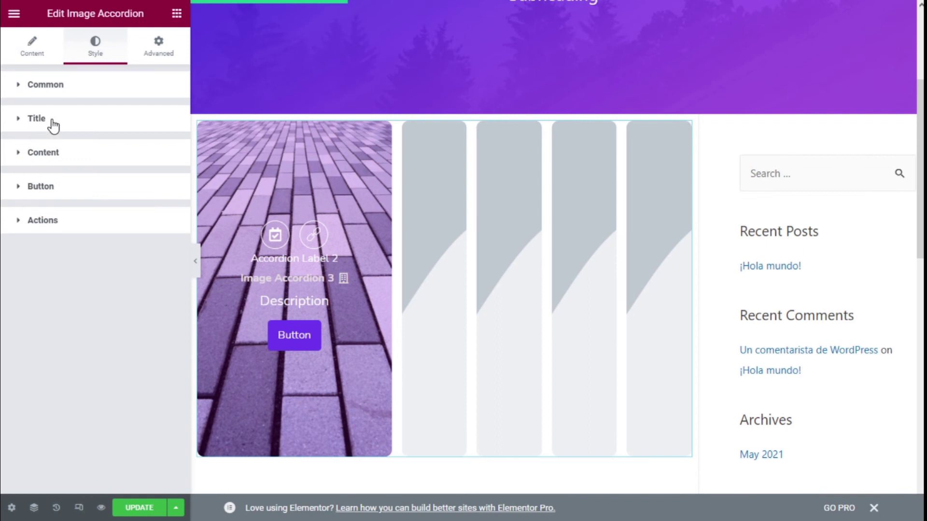
left_click(52, 153)
scroll(91, 196, "down", 2)
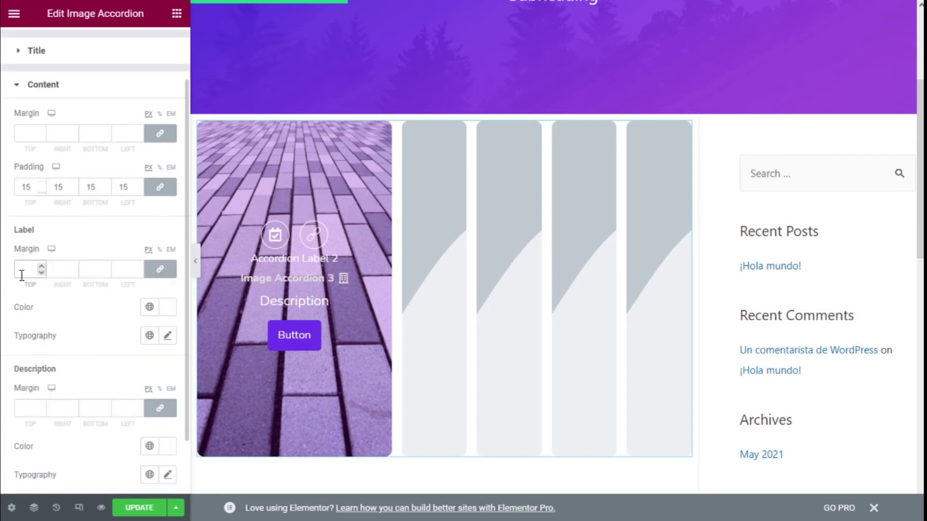
Try red #E62121 as the content label's color, clear it and choose a very light pinkish gray
scroll(94, 248, "down", 2)
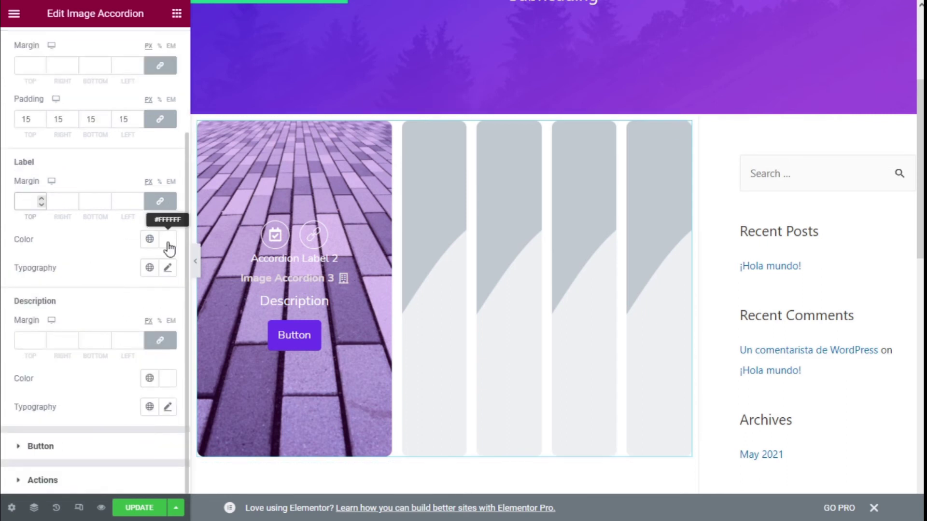
left_click(168, 240)
left_click(230, 300)
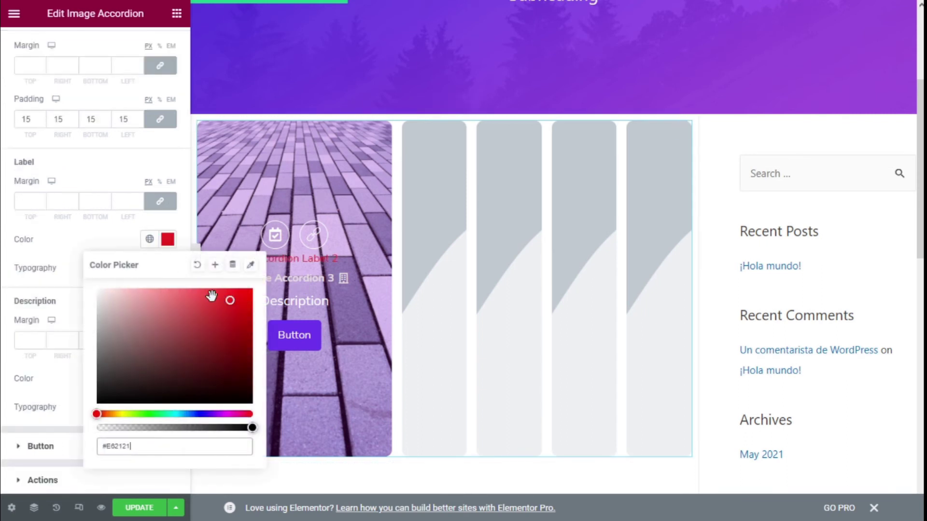
left_click(198, 266)
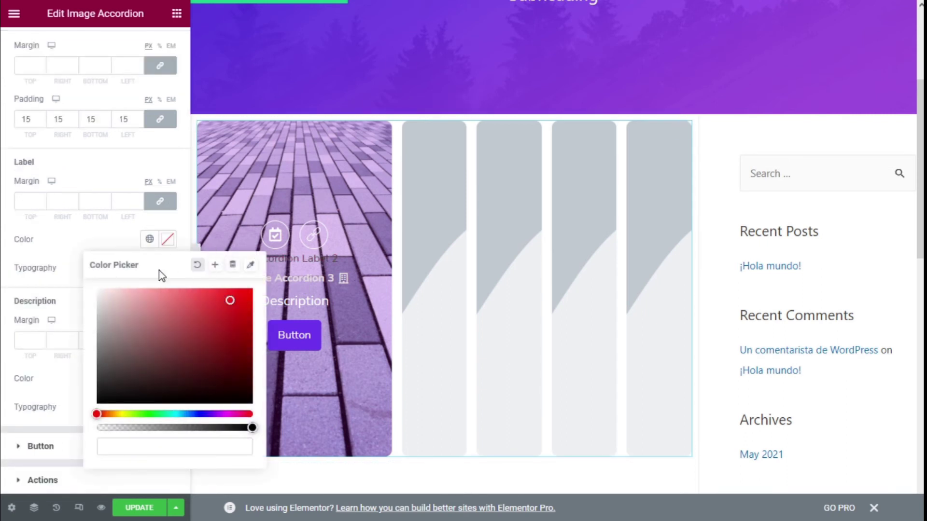
left_click(98, 293)
left_click(106, 234)
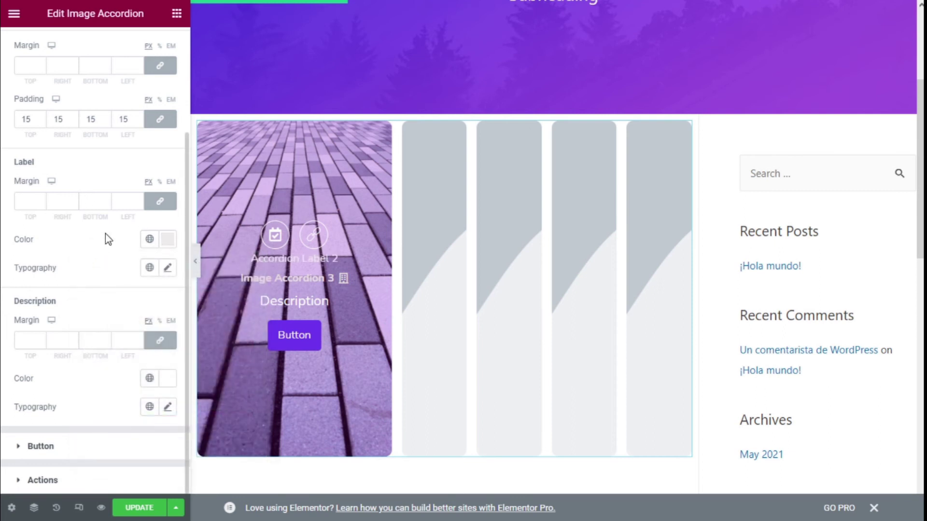
Examine the content label's typography settings and close them without changing any option
left_click(167, 272)
scroll(120, 348, "down", 3)
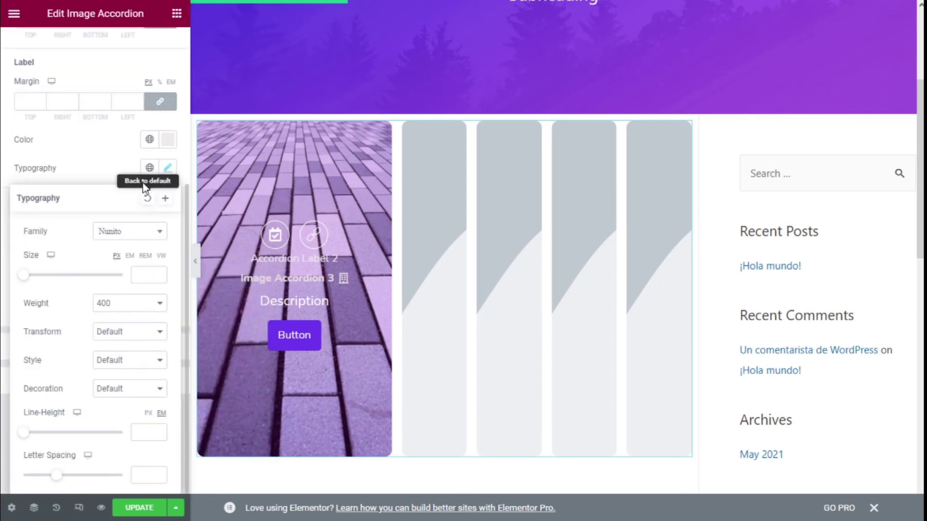
left_click(129, 181)
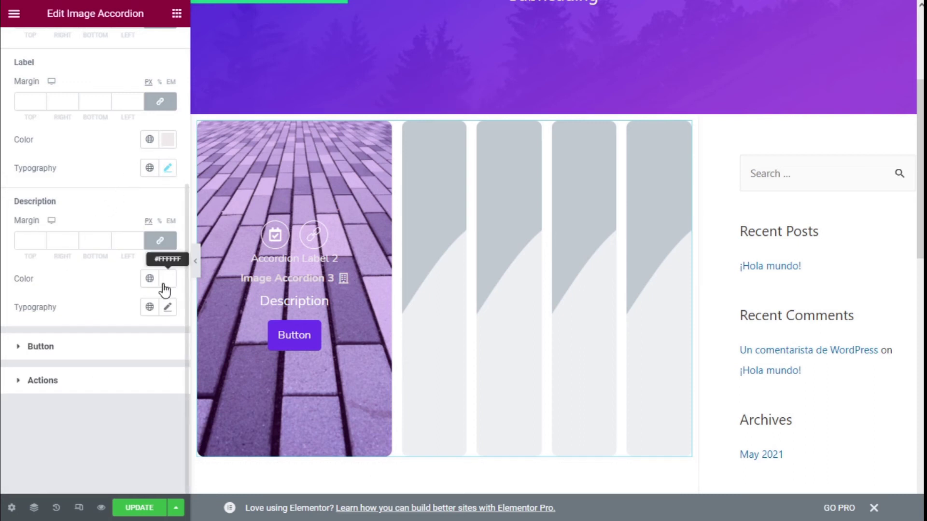
Switch from the Content to the Button style section and set the button's border type to Solid
scroll(72, 128, "up", 5)
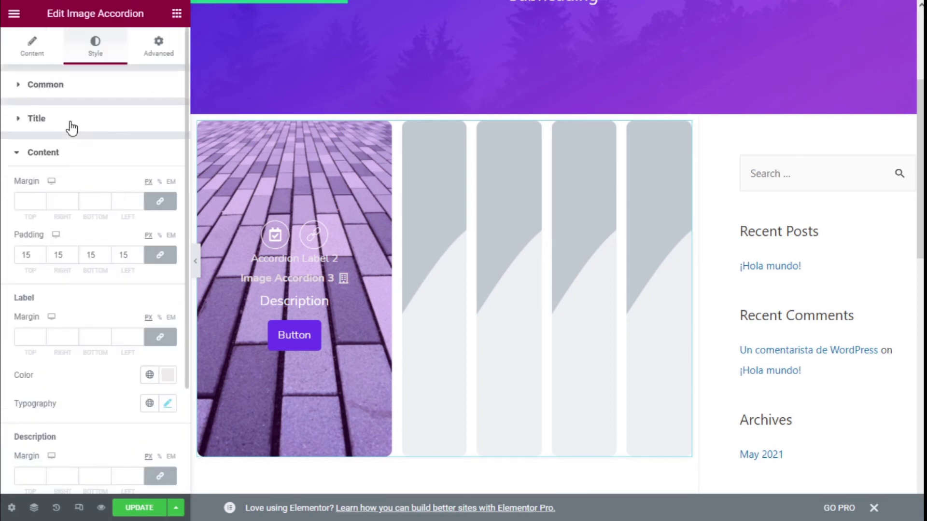
left_click(71, 152)
left_click(78, 194)
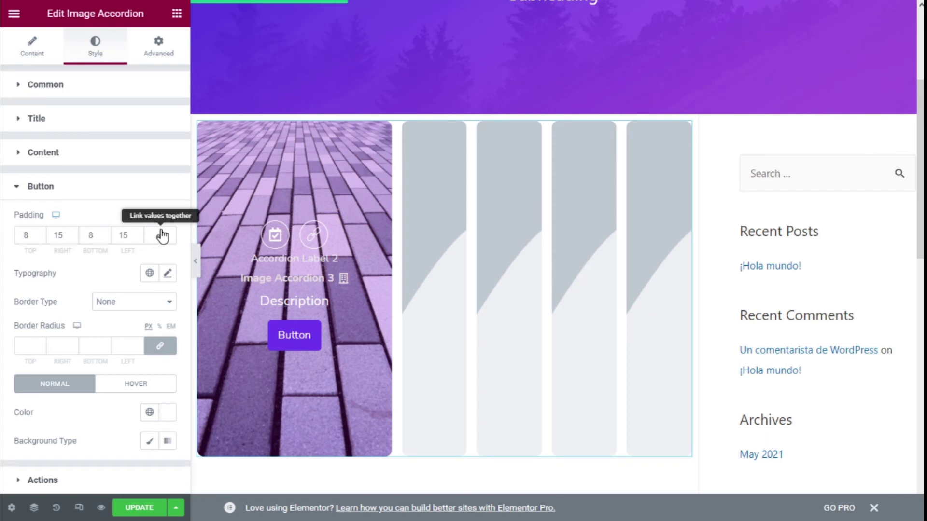
left_click(147, 304)
left_click(131, 325)
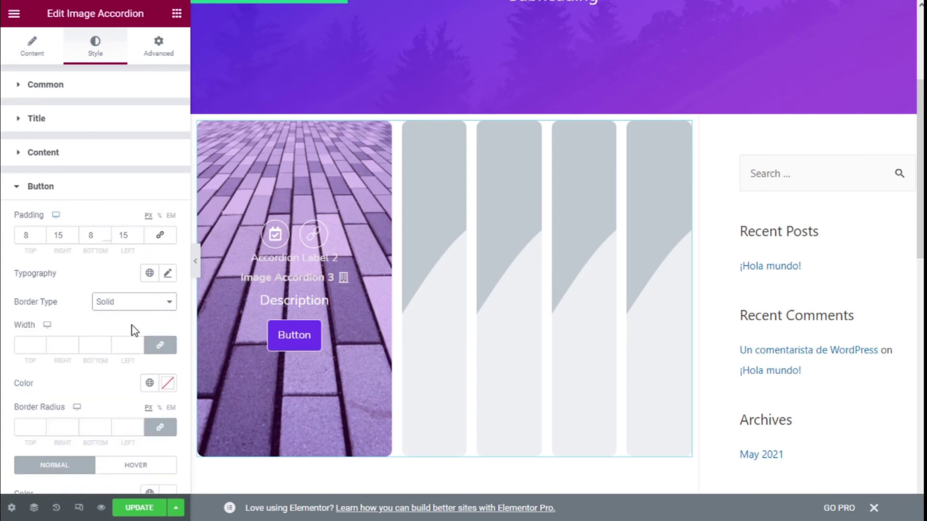
Set the button's border radius to 30 px on all four corners
scroll(47, 279, "down", 1)
scroll(63, 300, "down", 1)
left_click(42, 350)
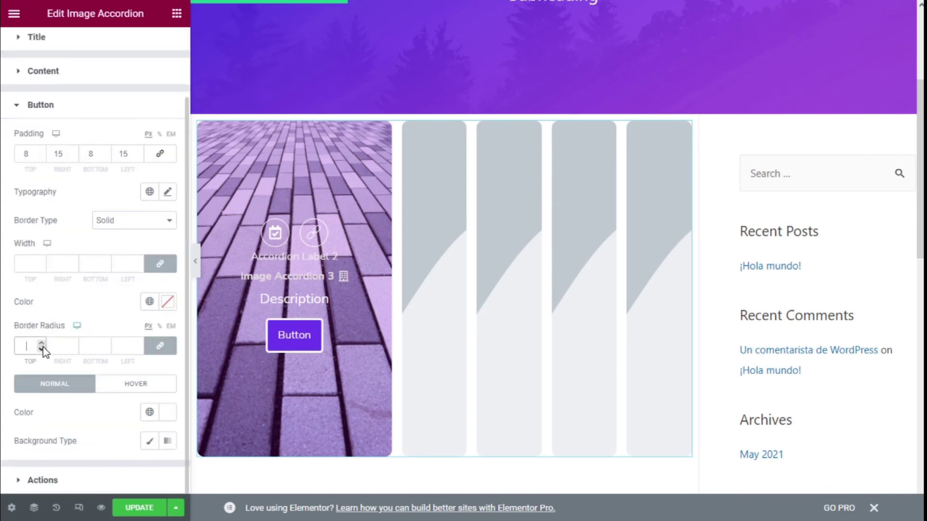
left_click(41, 348)
left_click(42, 348)
left_click(42, 349)
left_click(41, 343)
left_click(41, 343)
left_click(41, 343)
left_click(41, 343)
left_click(41, 343)
left_click(41, 343)
left_click(41, 344)
left_click(41, 344)
left_click(41, 344)
left_click(42, 343)
left_click(41, 344)
left_click(41, 344)
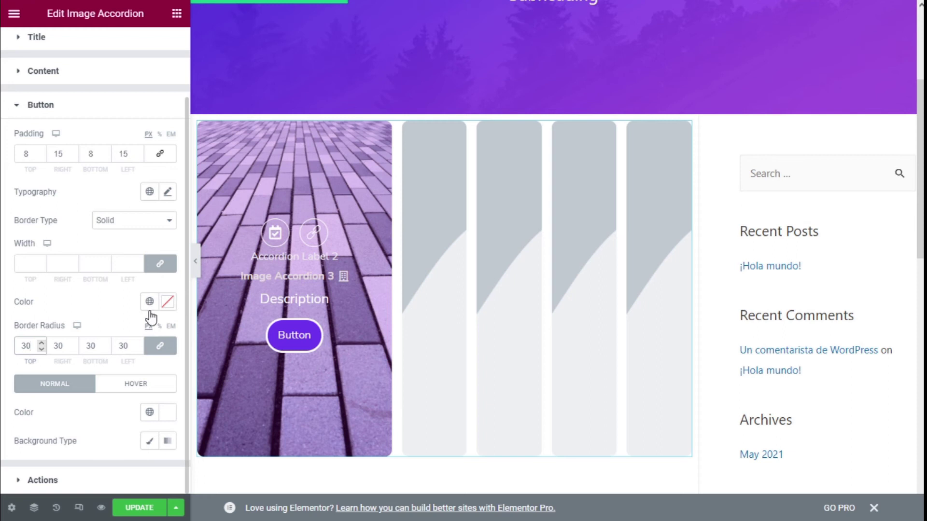
For the button's hover state, try red #D60D0D as the text color and change it to a light pinkish gray
left_click(129, 389)
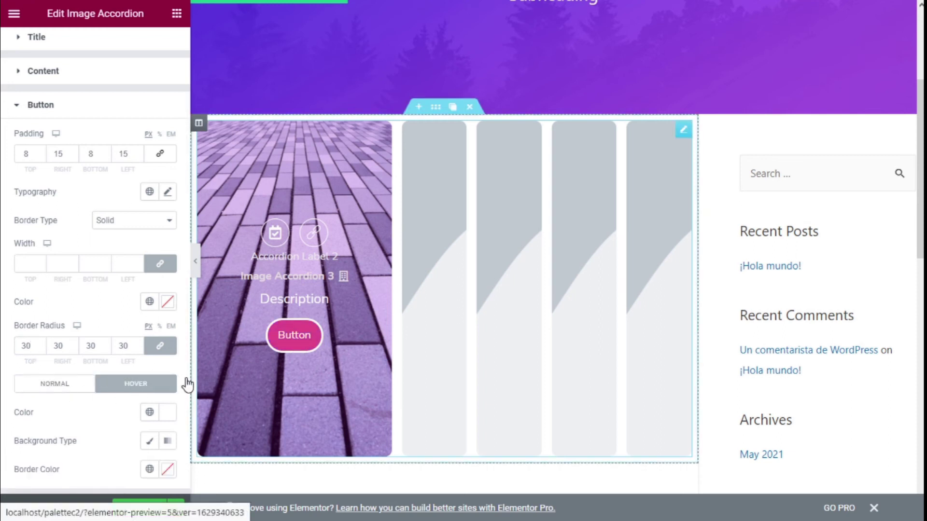
left_click(50, 391)
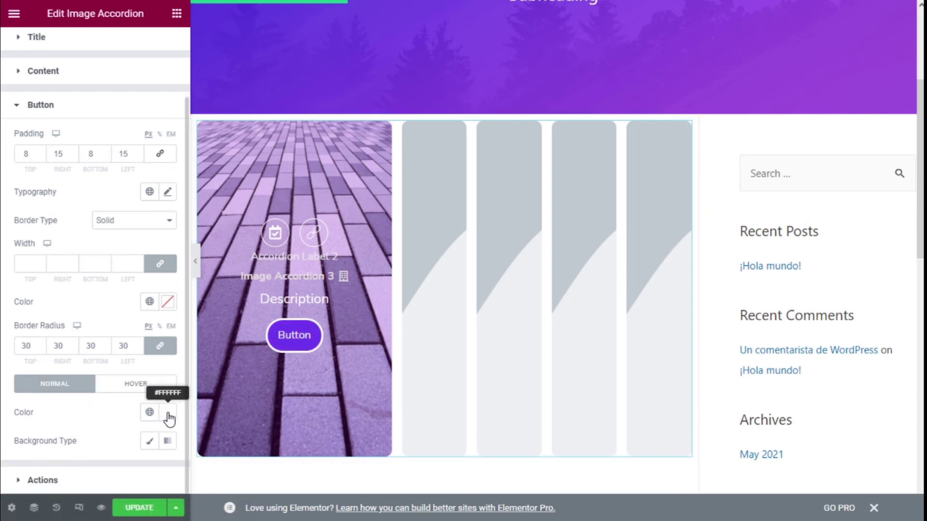
left_click(155, 386)
scroll(154, 386, "down", 1)
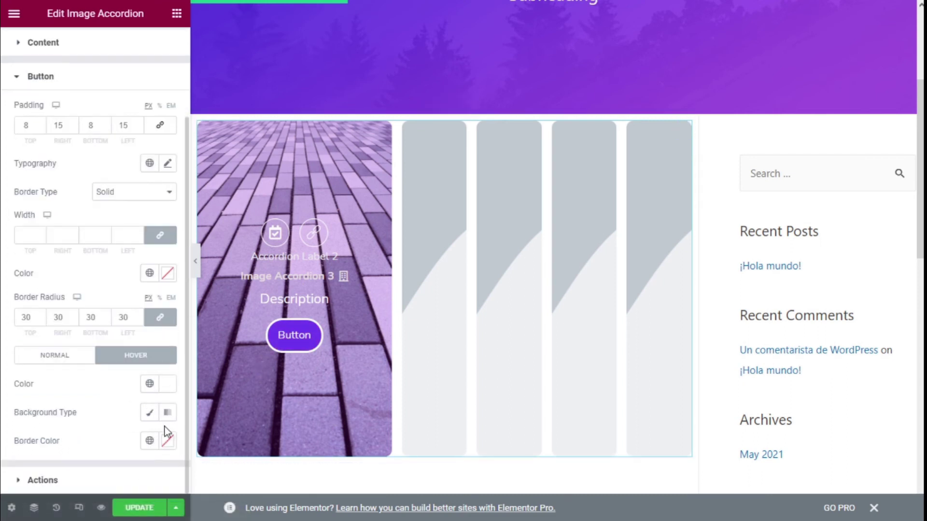
left_click(172, 390)
type("#D60D0D")
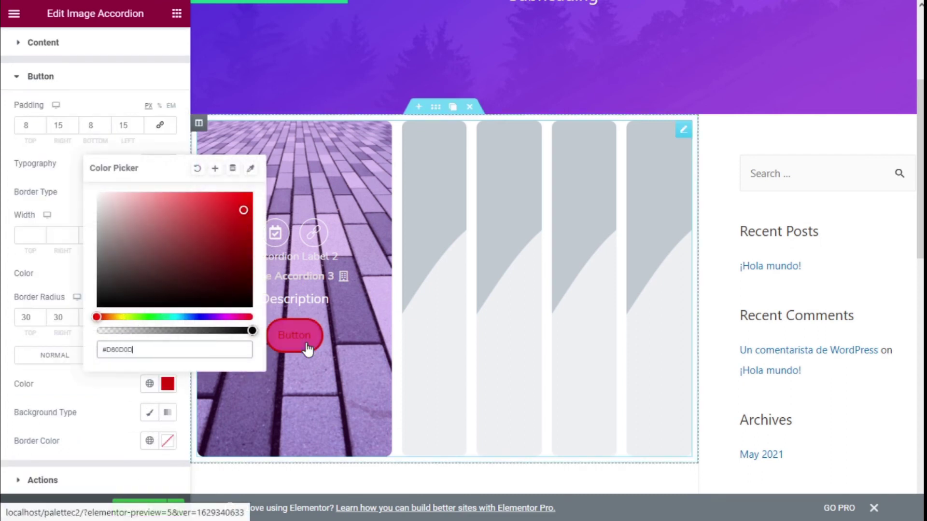
left_click_drag(120, 242, 102, 206)
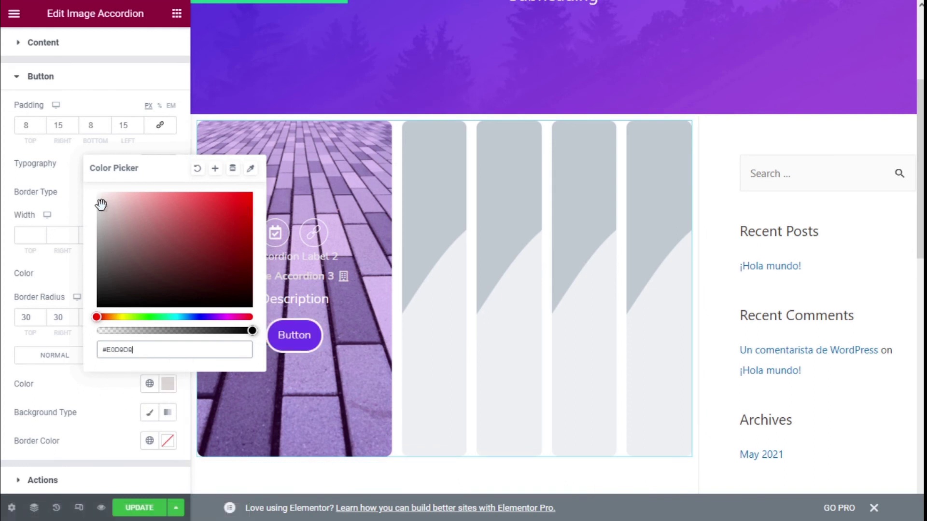
left_click(60, 374)
Give the button's hover state a classic background in red #D01515 and a near-black border color
left_click(149, 413)
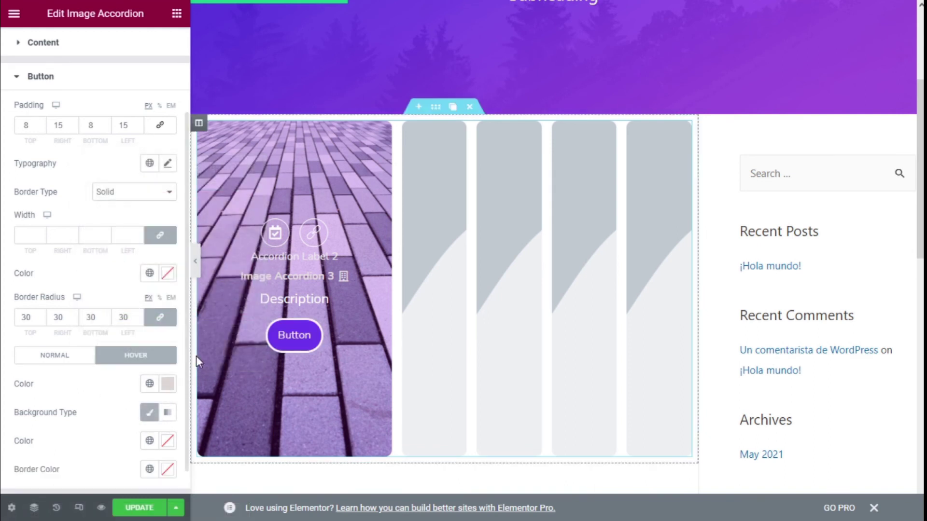
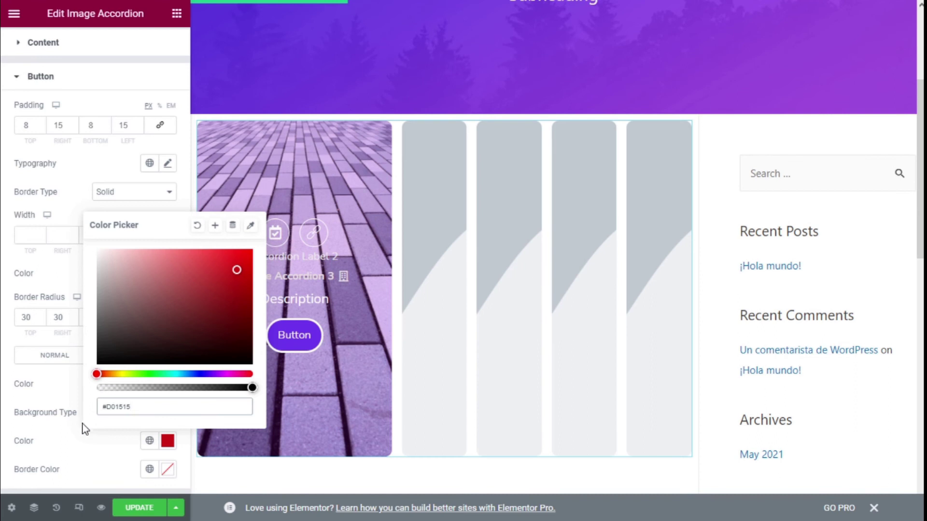
left_click(167, 471)
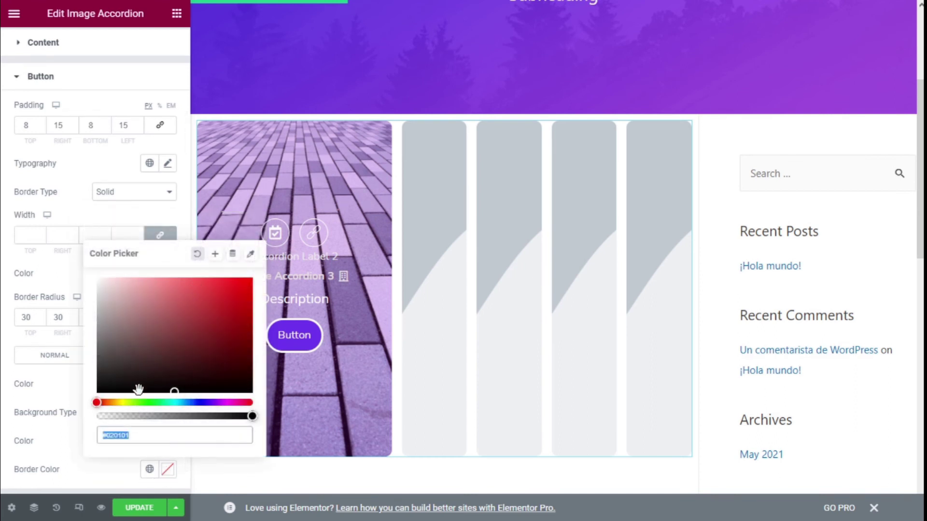
left_click_drag(99, 384, 79, 459)
left_click(79, 459)
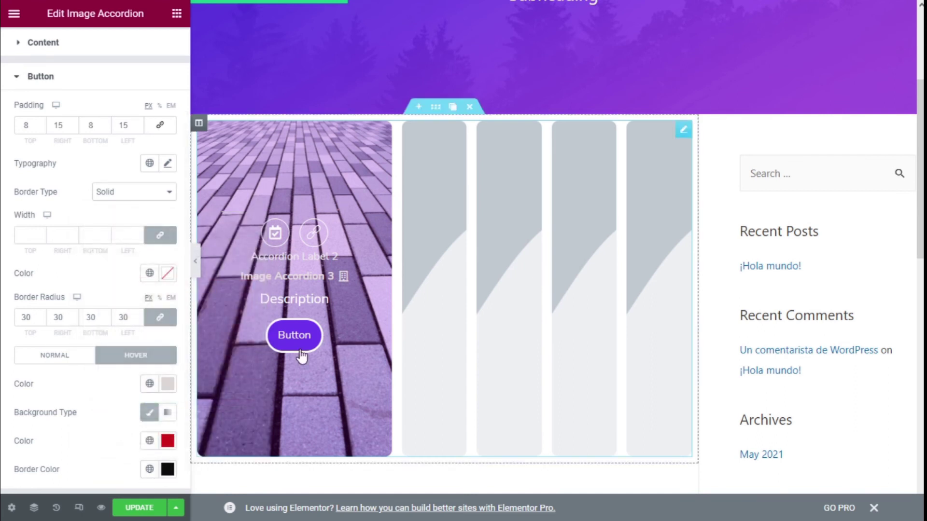
scroll(74, 337, "down", 1)
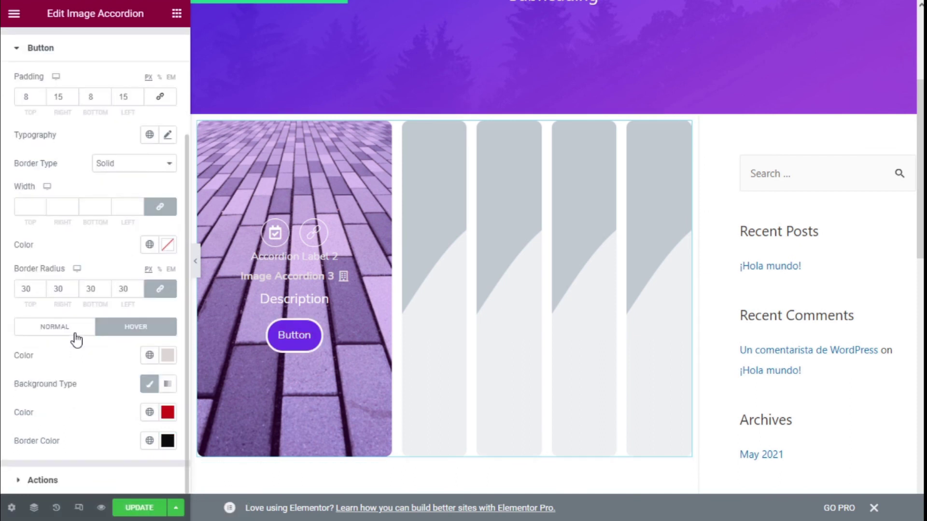
Switch to the Actions style section and set the icon size to 18 px and the space between icons to 50 px
scroll(75, 341, "up", 3)
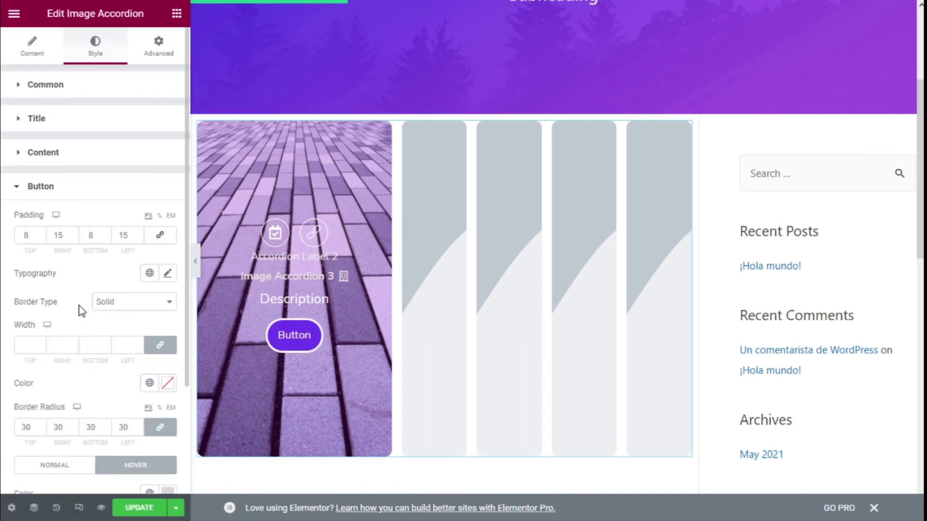
left_click(71, 198)
left_click(68, 224)
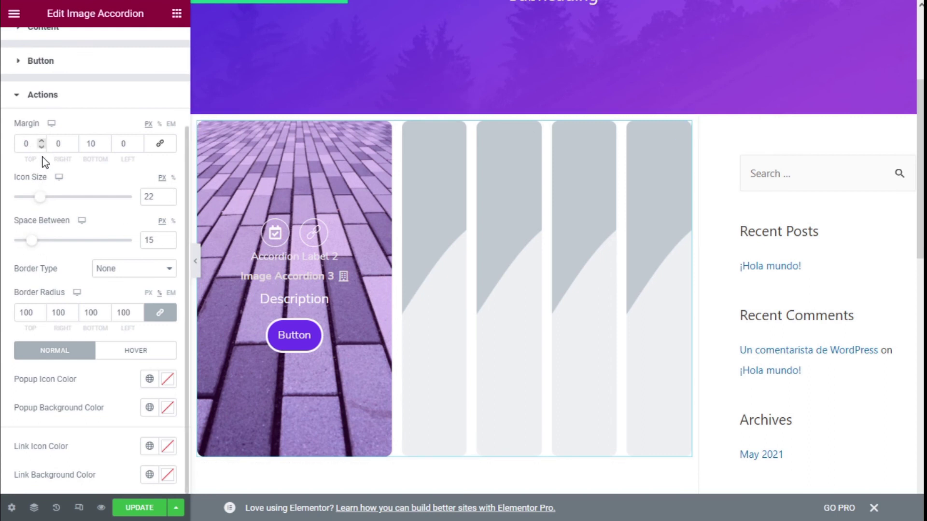
left_click_drag(40, 197, 35, 198)
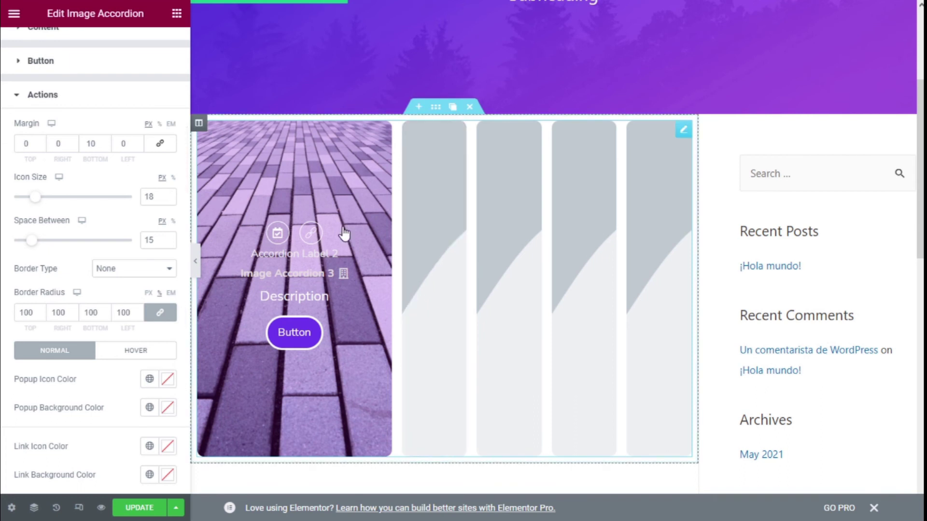
left_click_drag(31, 245, 72, 248)
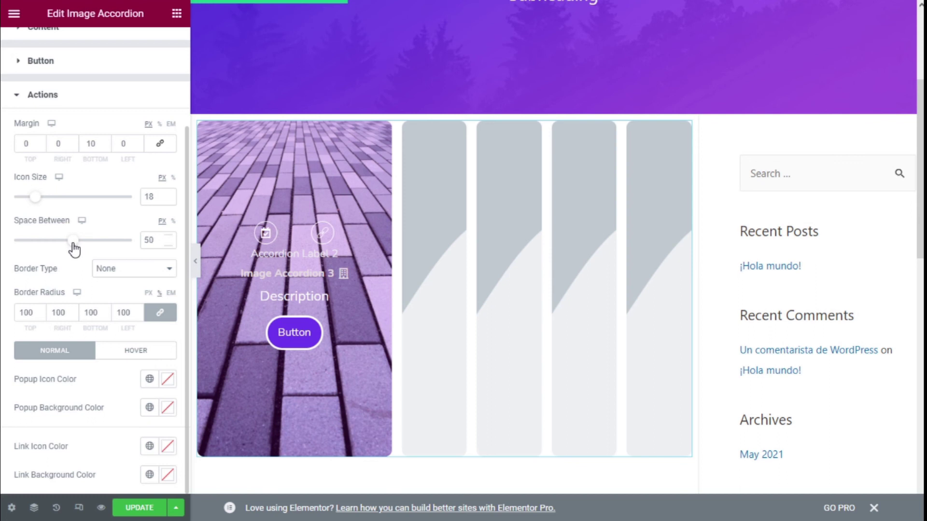
Try a Solid border type on the action icons and return it to None
left_click(101, 271)
left_click(102, 293)
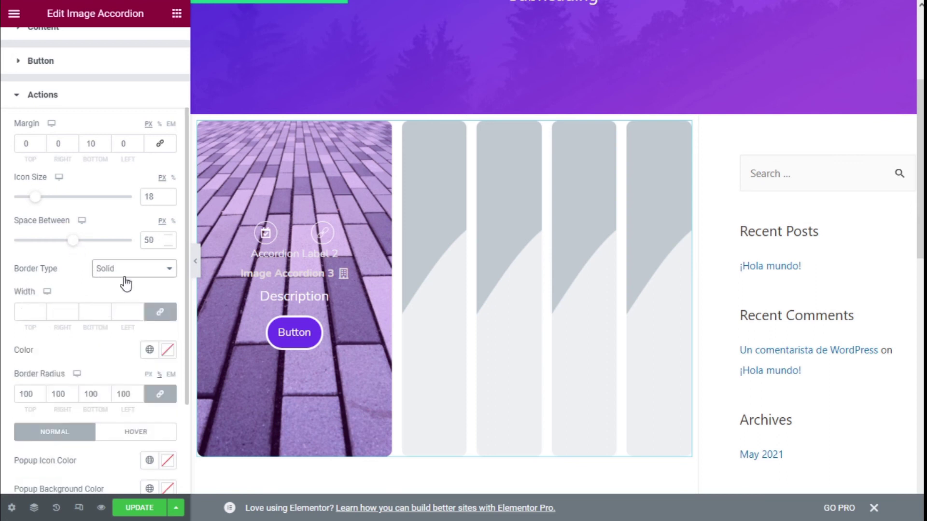
left_click(124, 273)
left_click(123, 283)
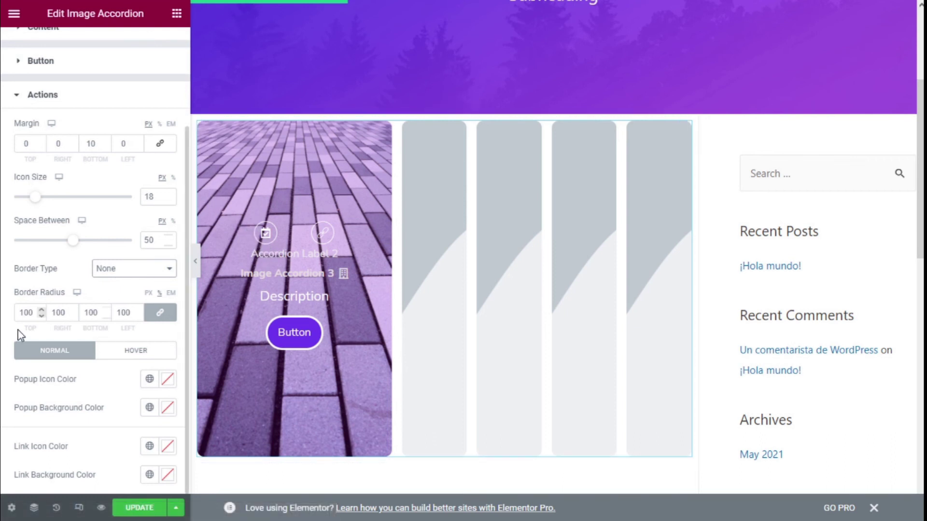
Set the popup icon's hover color to red #DD0F0F
left_click(132, 356)
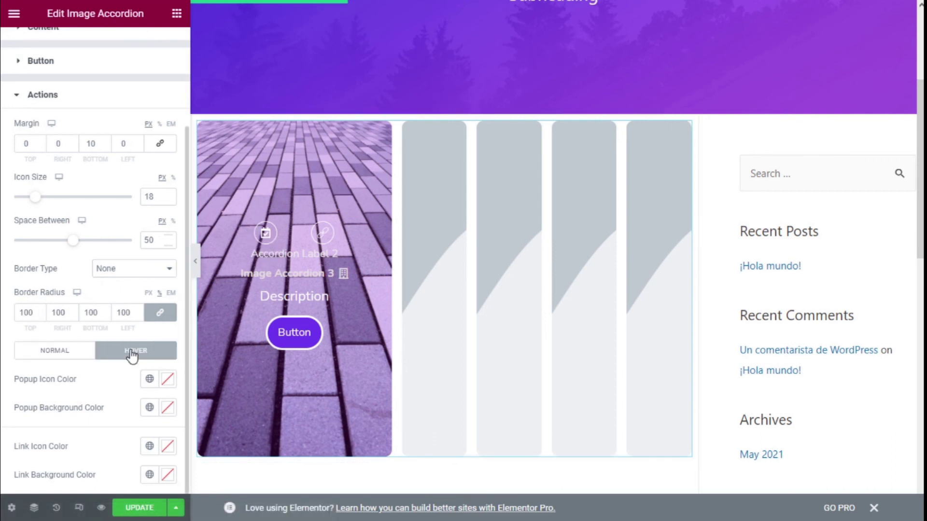
left_click(168, 379)
left_click(242, 203)
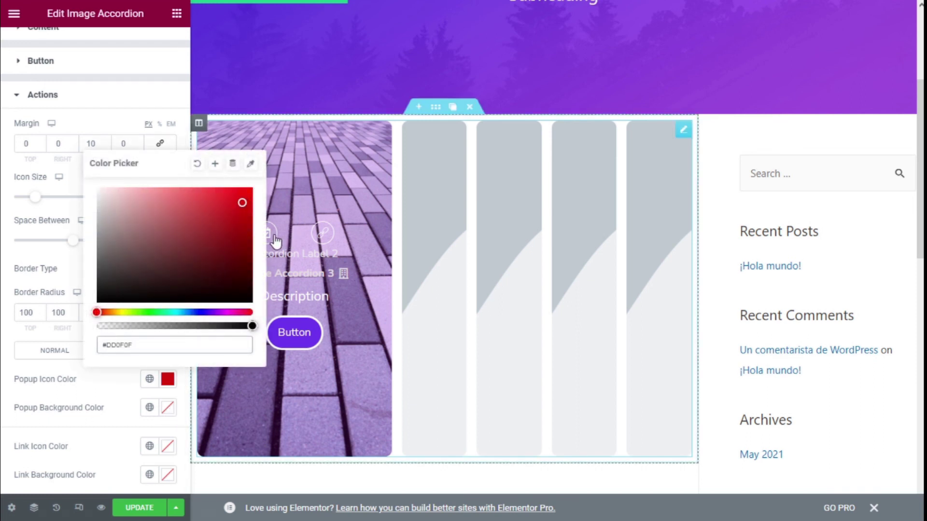
Try red #D11313 as the popup icon's hover background color and clear it again
left_click(168, 408)
left_click(236, 238)
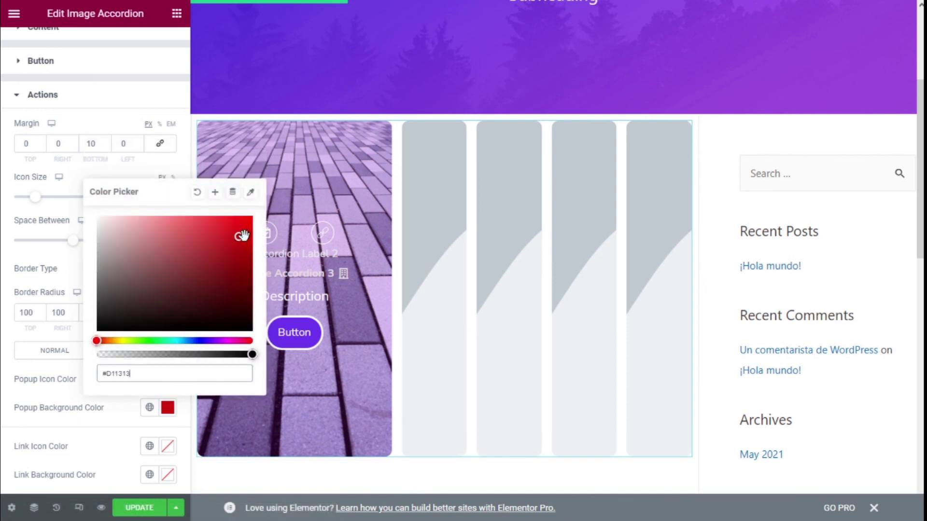
left_click(198, 193)
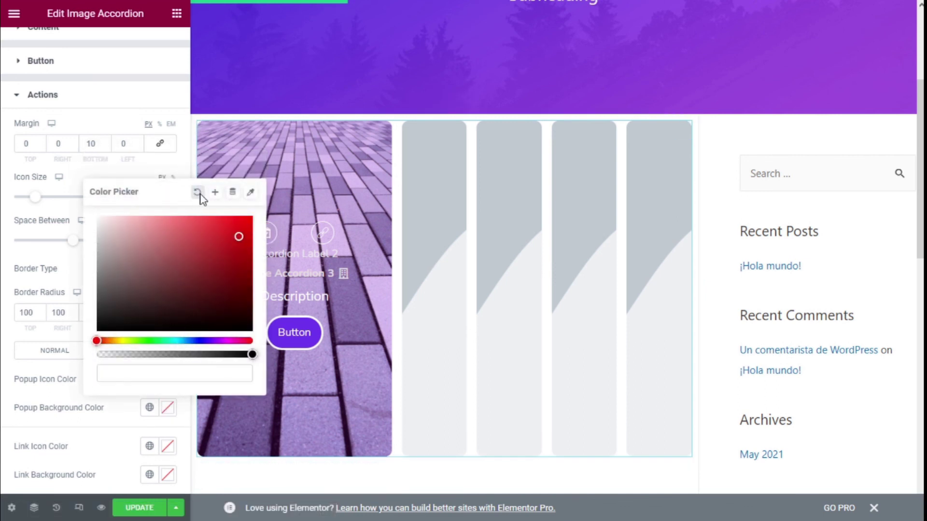
left_click(90, 416)
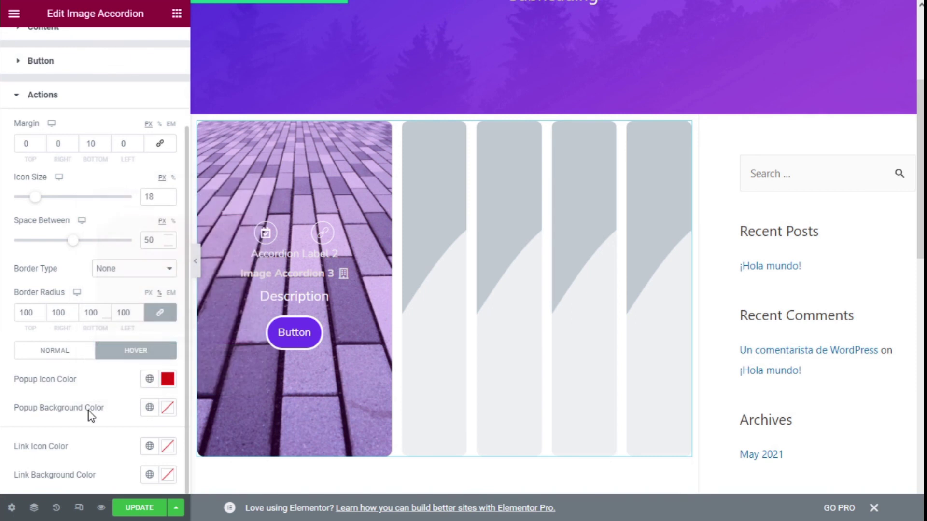
Give the action icons a Solid border with a width of 1 on all sides
left_click(133, 272)
left_click(129, 290)
scroll(120, 293, "down", 2)
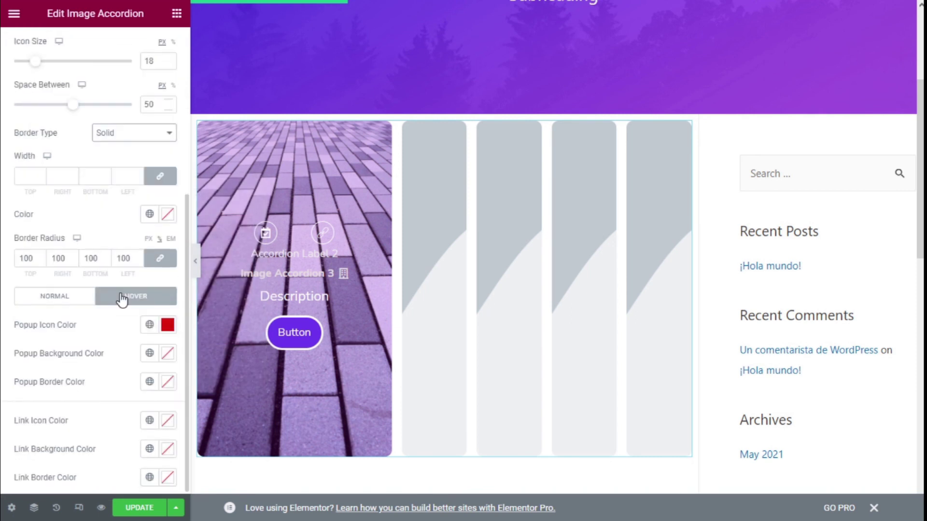
left_click(32, 247)
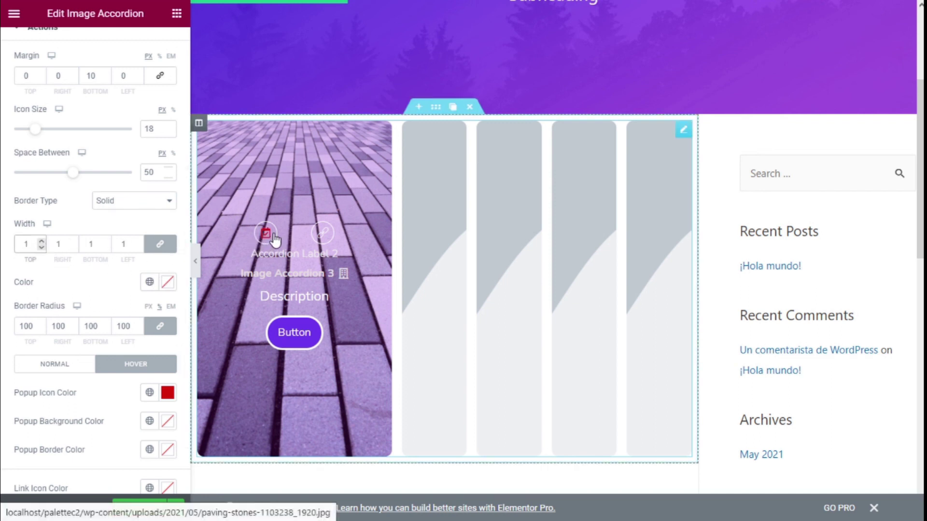
Try red as the general border color of the action icons
scroll(134, 260, "down", 1)
left_click(170, 216)
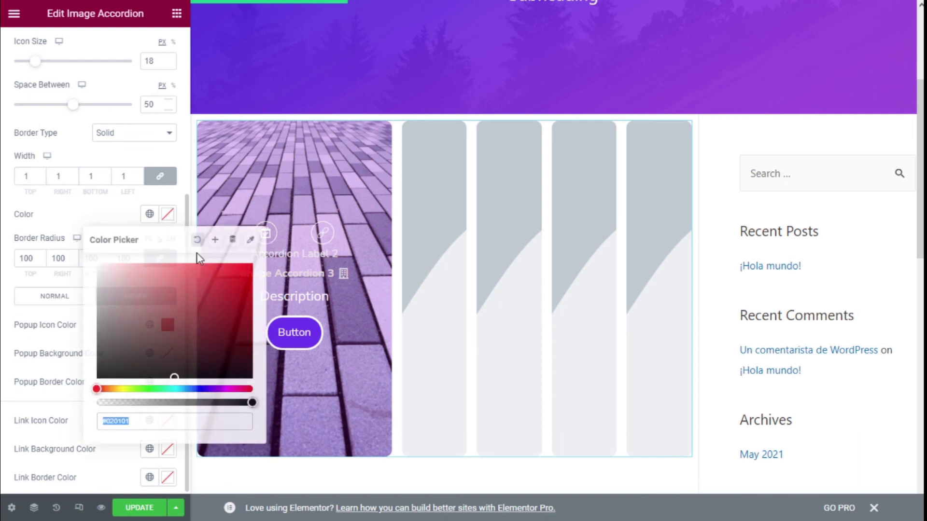
left_click(240, 275)
left_click(114, 216)
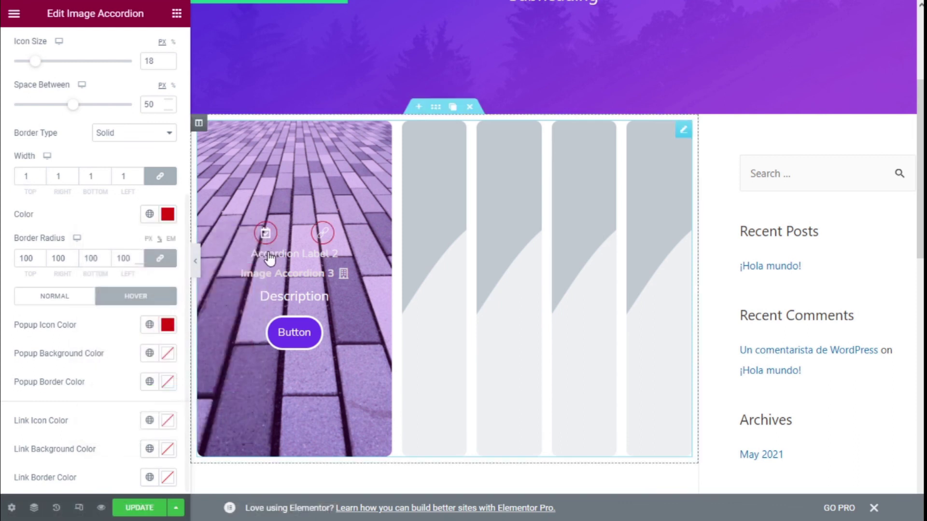
Set the popup icon's hover border color to red
scroll(73, 285, "down", 1)
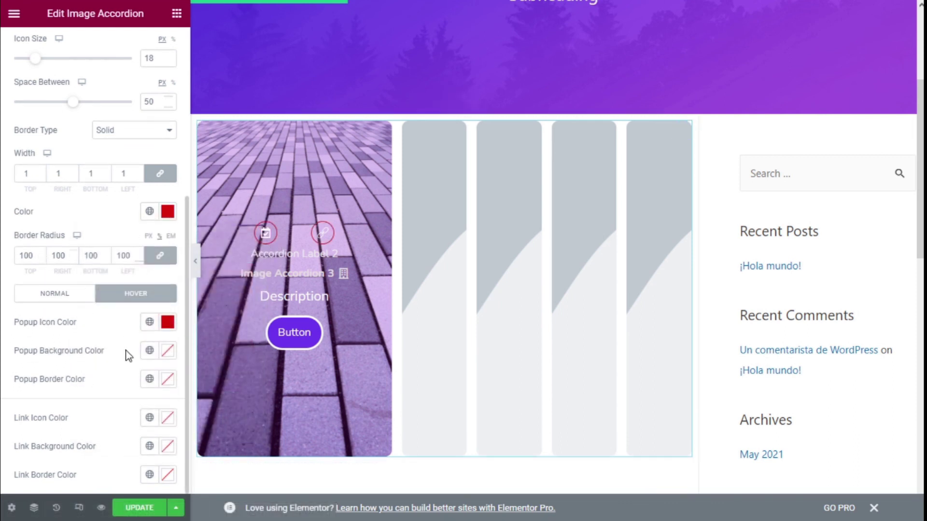
left_click(167, 379)
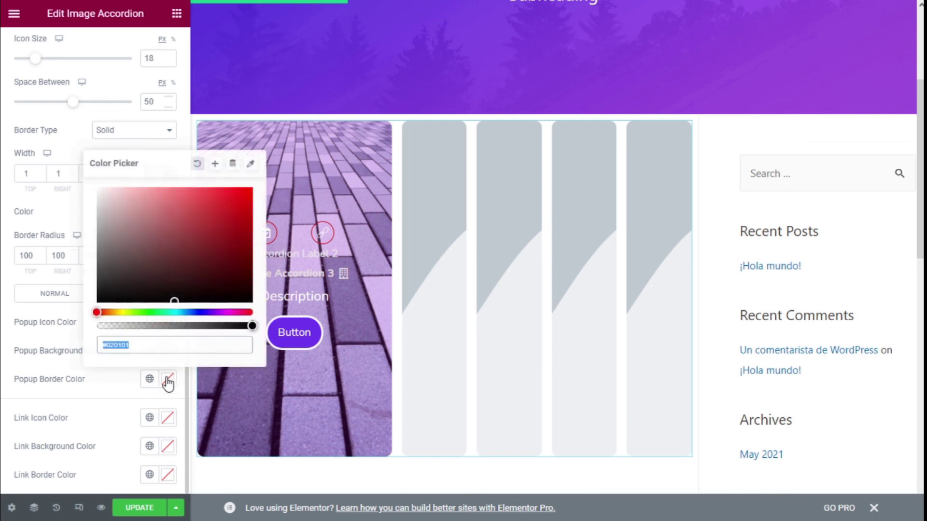
left_click(236, 197)
left_click(81, 379)
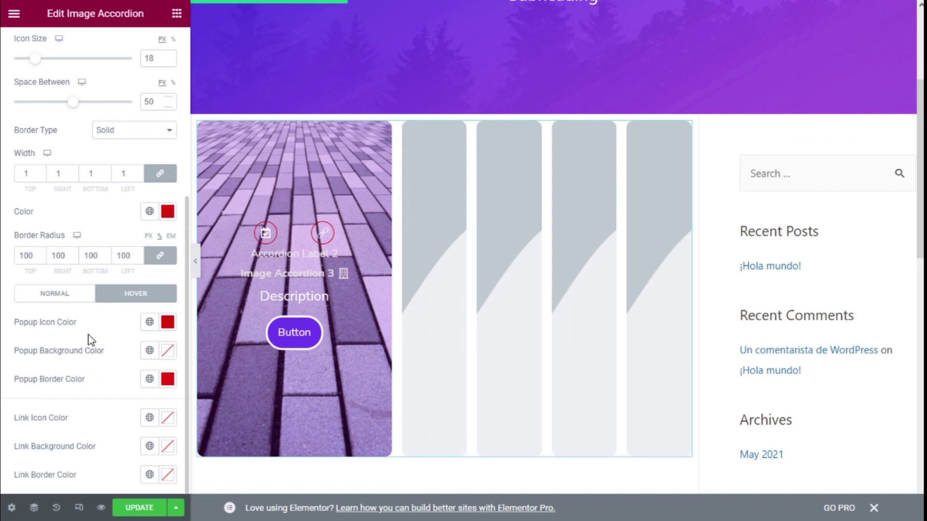
Set the link icon's hover color to red #EB0505 and its hover border color to red #DD0F0F
left_click(167, 418)
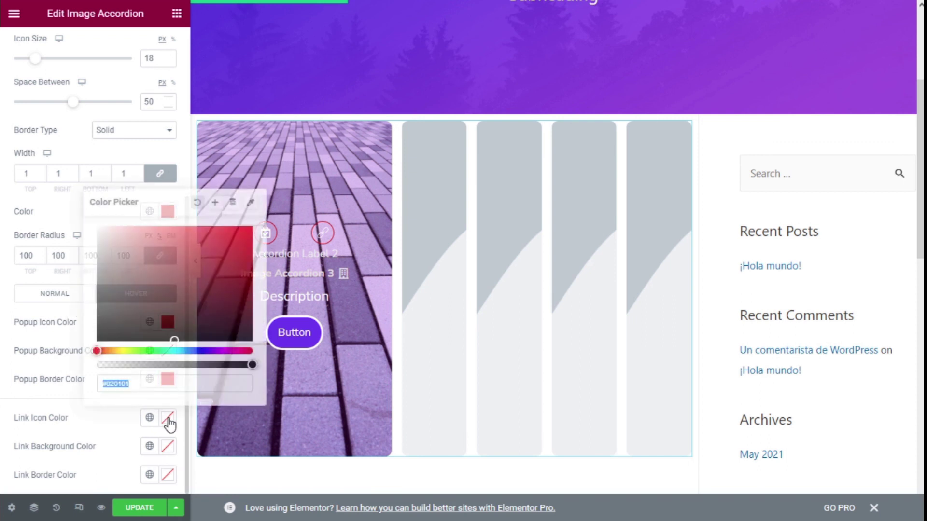
left_click(249, 233)
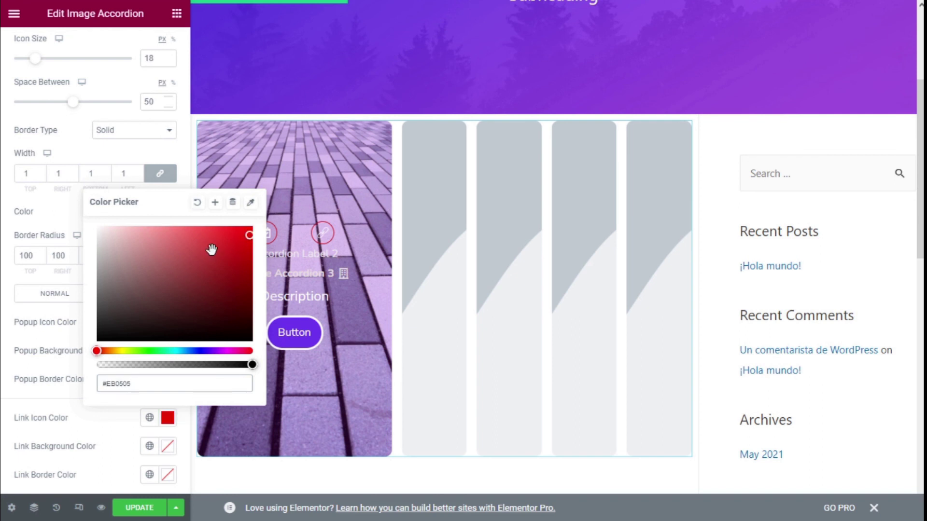
left_click(164, 449)
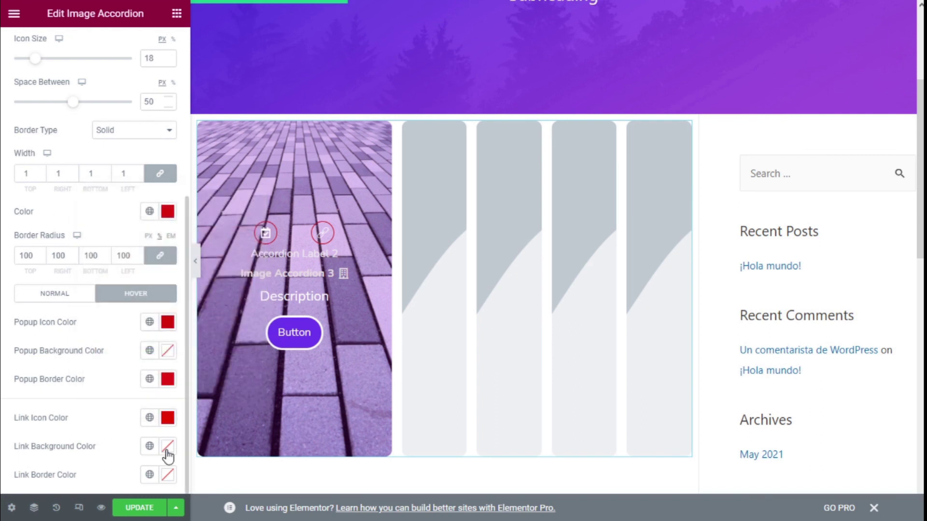
left_click(168, 474)
left_click(243, 299)
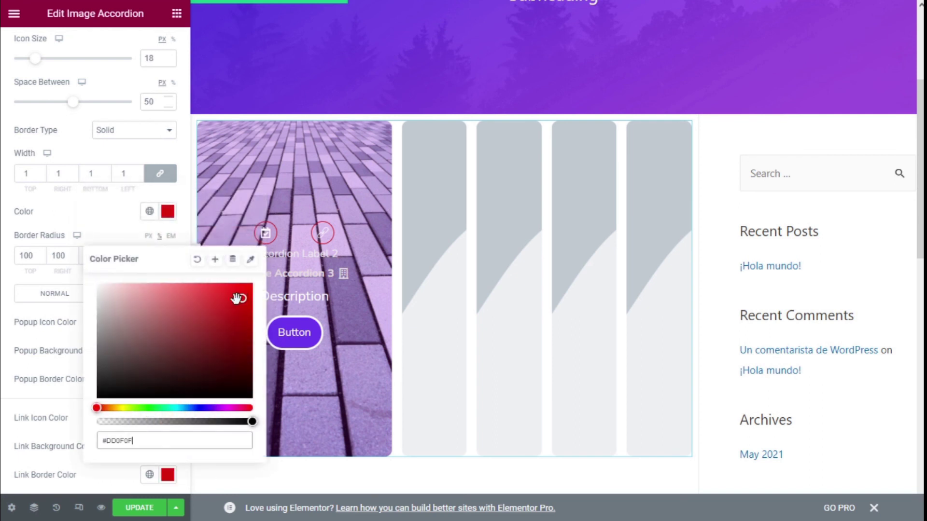
Clear the general border color of the action icons
left_click(168, 211)
left_click(198, 239)
left_click(72, 222)
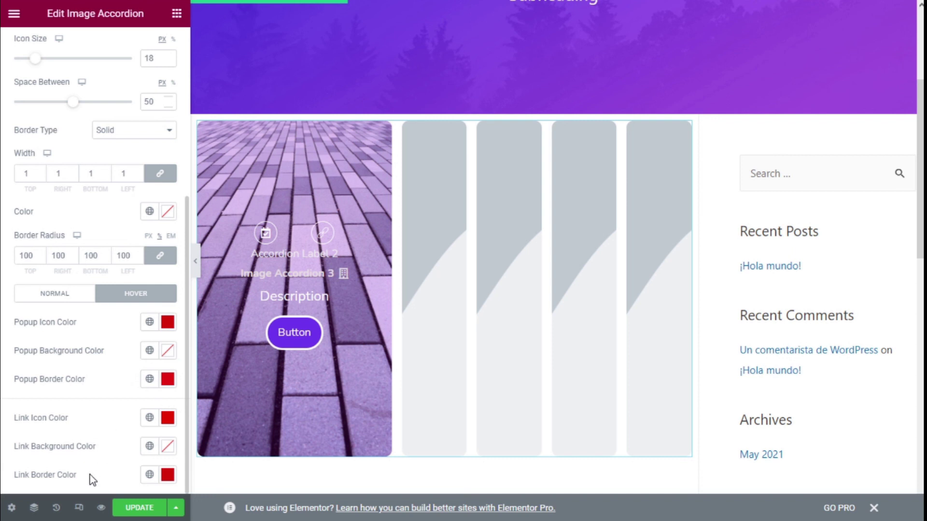
Try #010102 as the popup icon's color in the normal state and clear it again
left_click(48, 298)
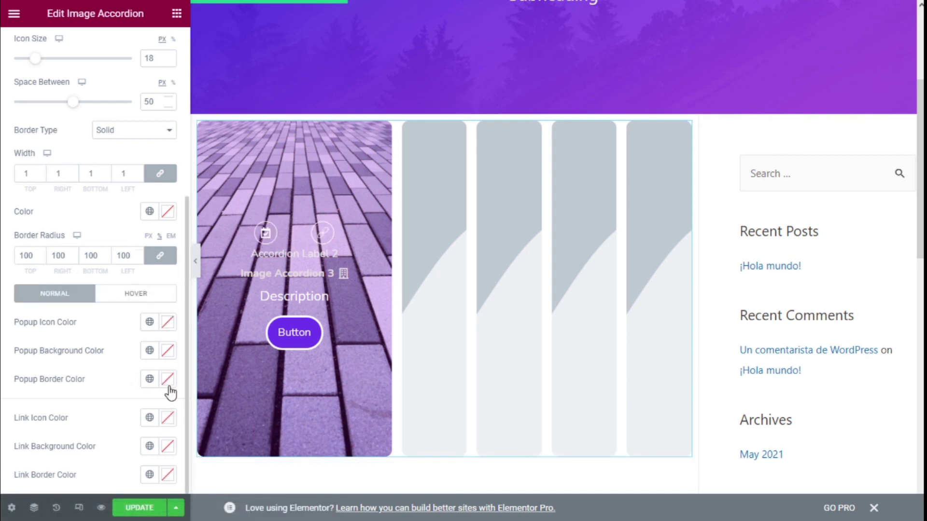
left_click(168, 323)
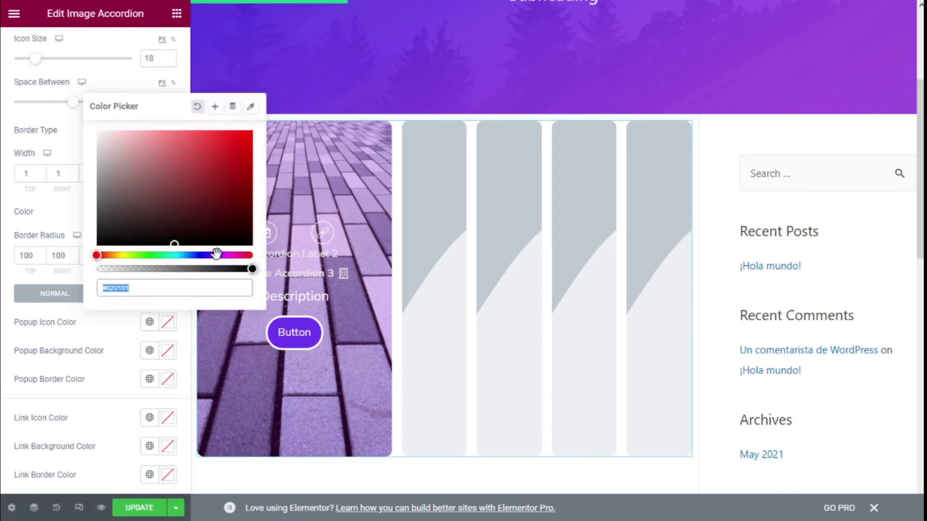
left_click(200, 257)
left_click(164, 333)
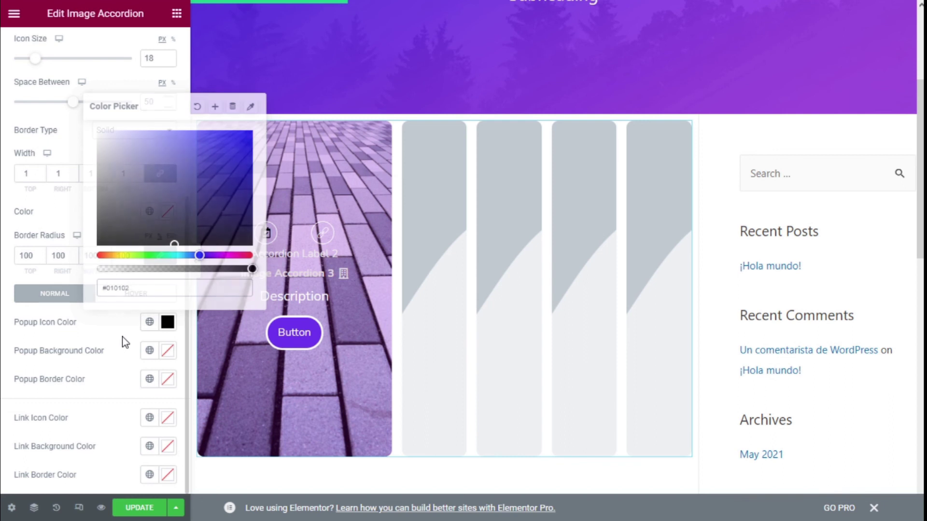
left_click(168, 323)
left_click(197, 107)
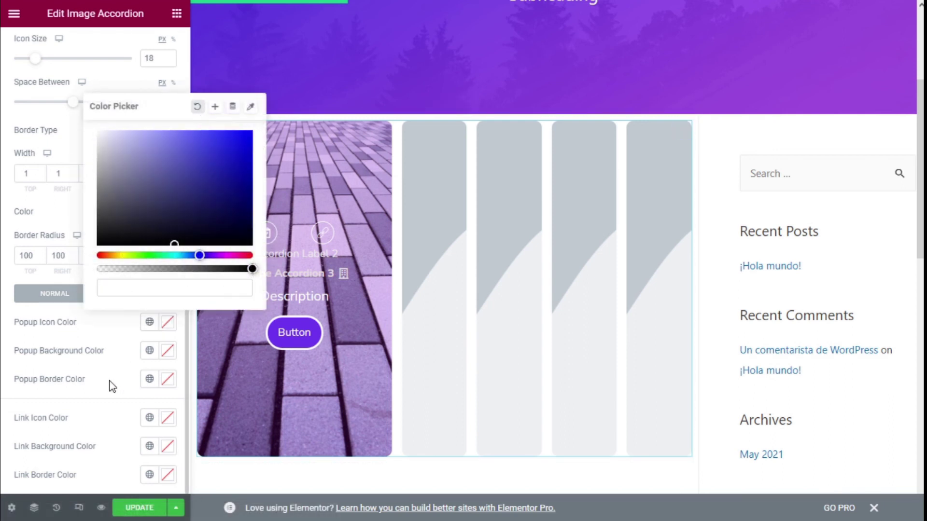
left_click(111, 388)
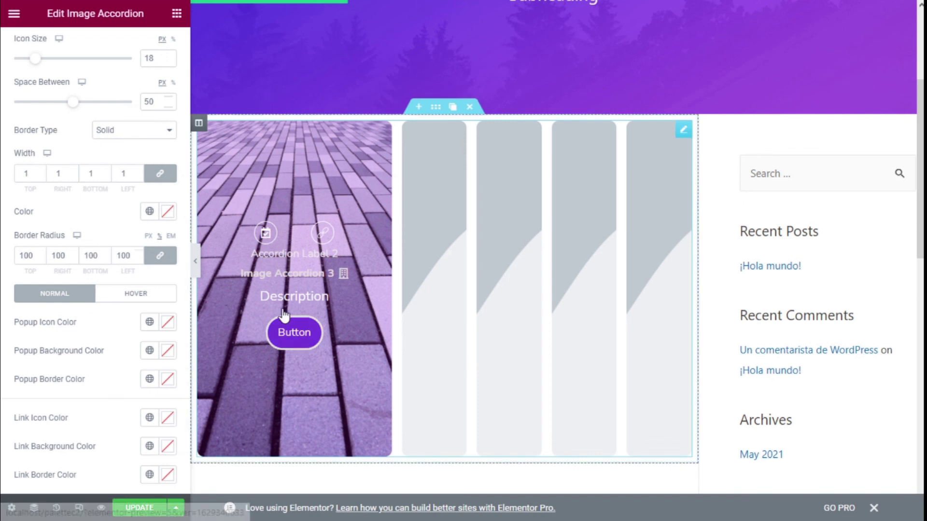
Collapse the Actions style section, check switching between the first two accordion panels and update the page
scroll(72, 297, "up", 5)
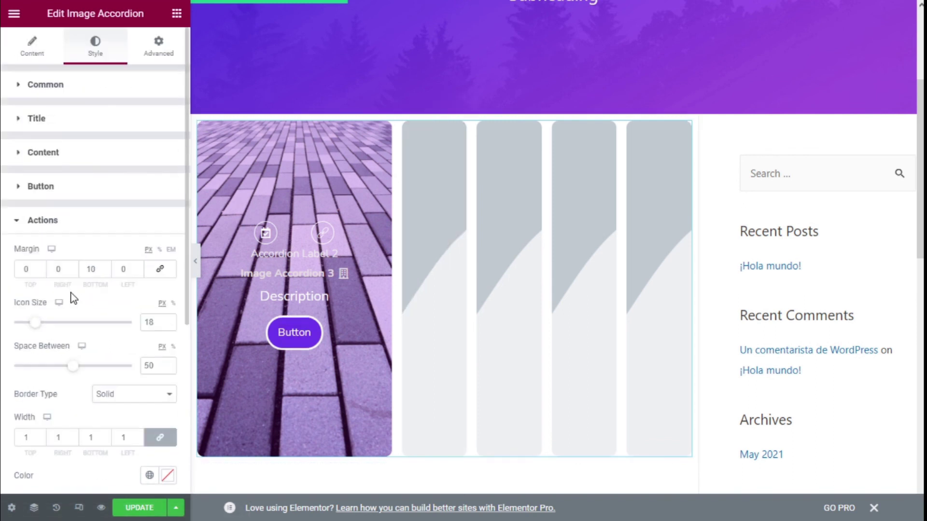
left_click(34, 218)
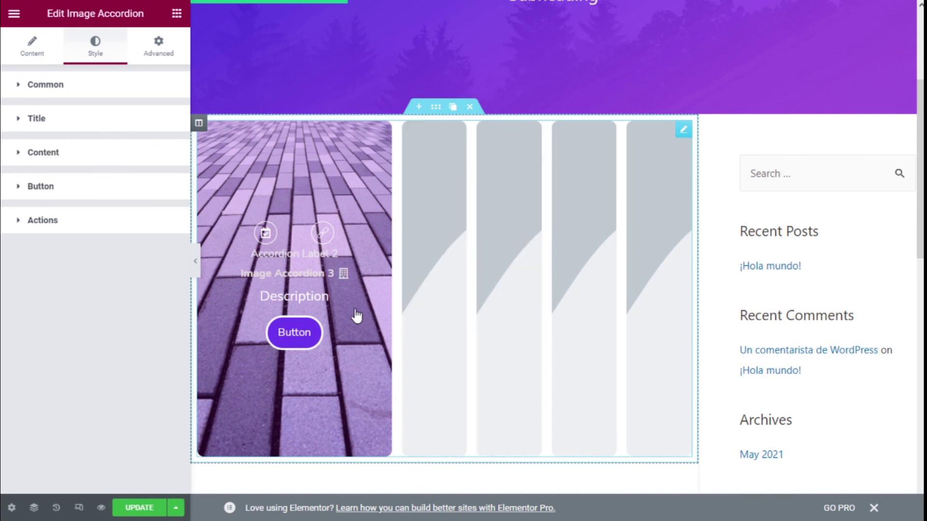
left_click(427, 317)
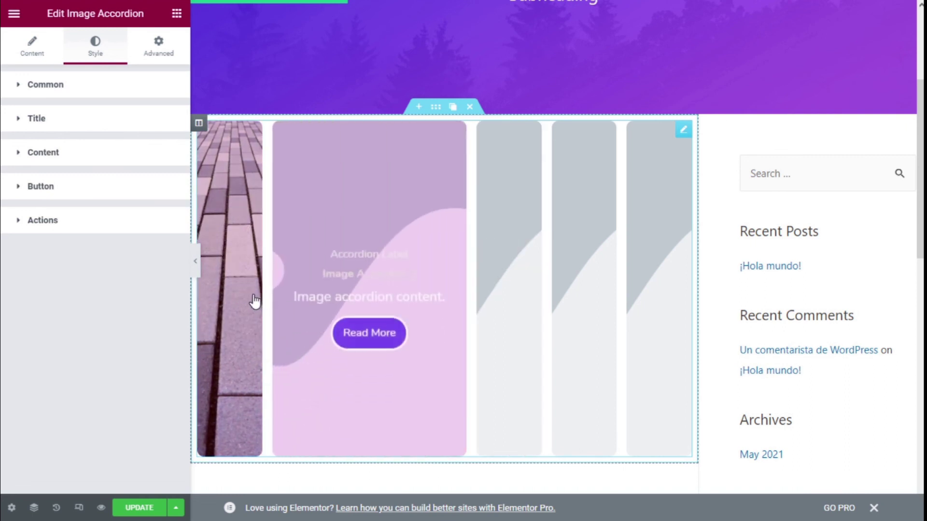
left_click(254, 301)
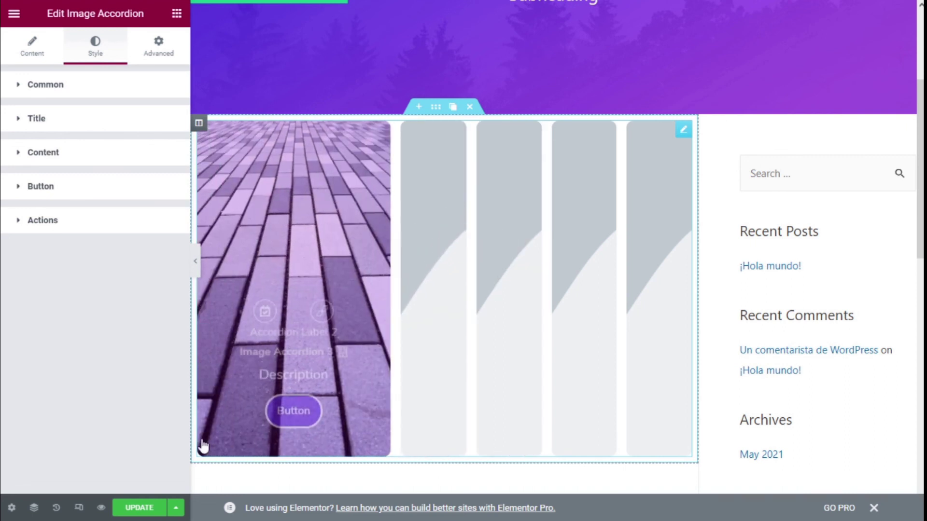
left_click(143, 510)
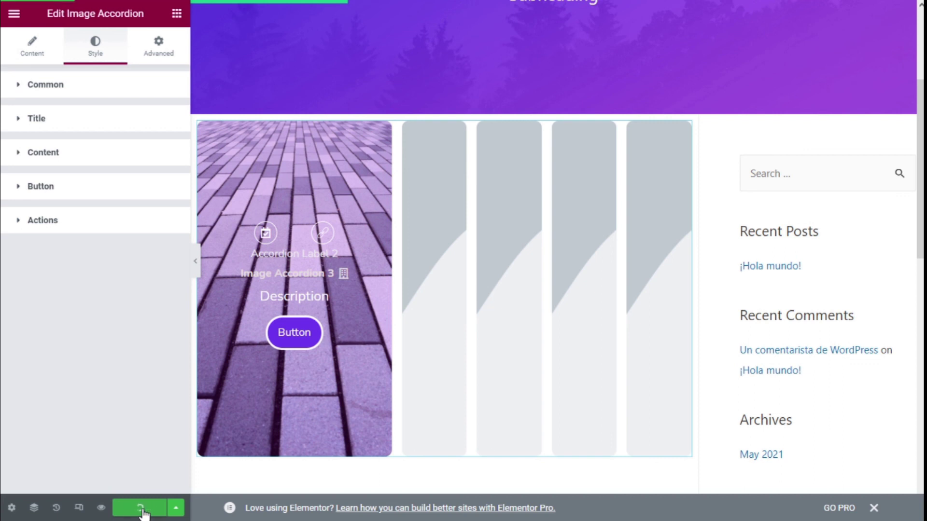